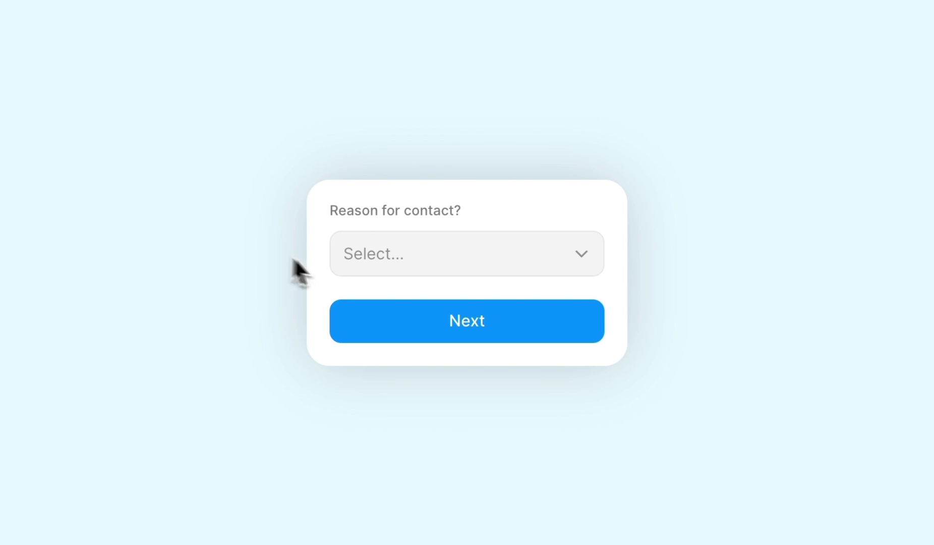
In the preview, choose Give Feedback, advance, give a three-star rating, then go back
click(495, 247)
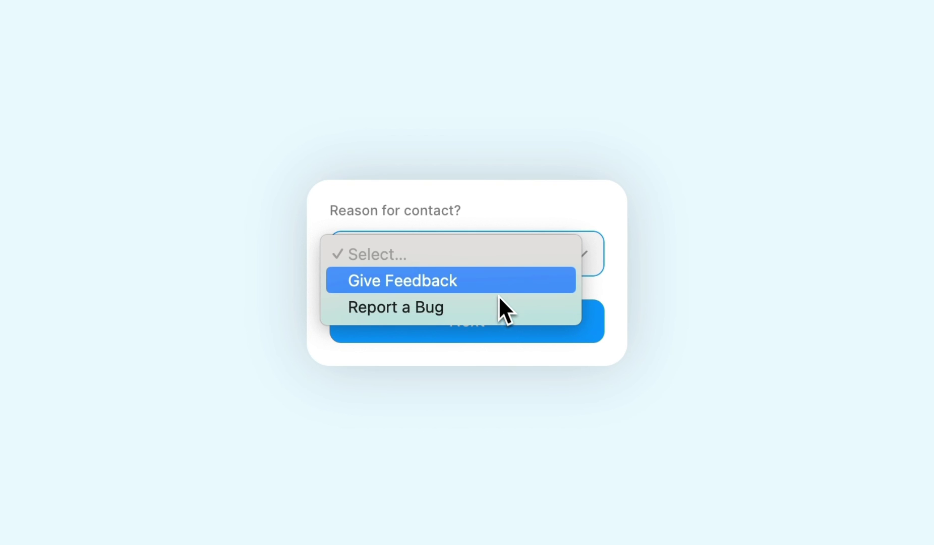
click(499, 290)
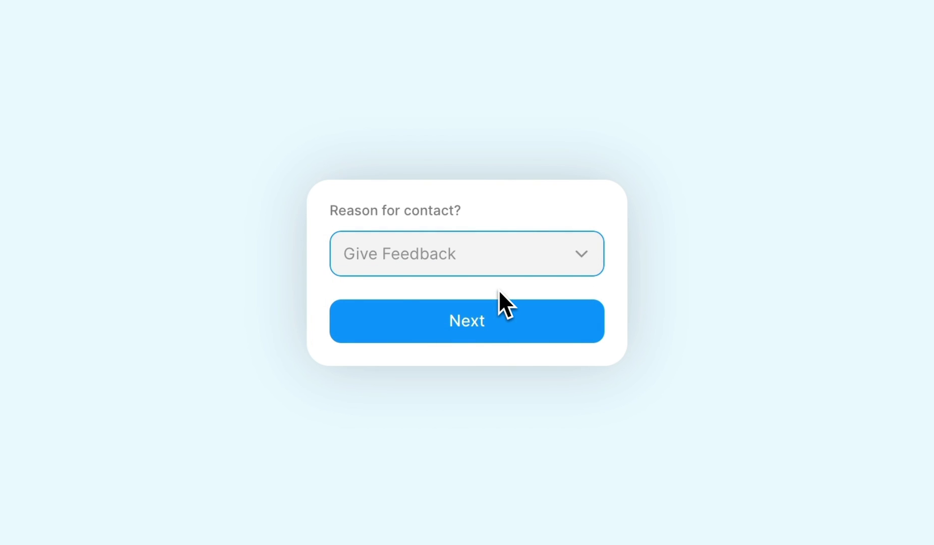
click(499, 327)
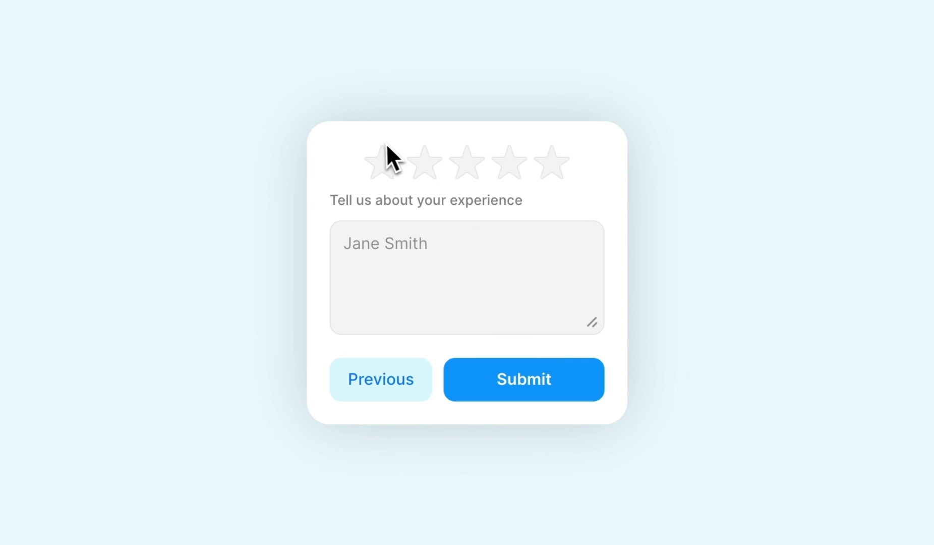
click(474, 166)
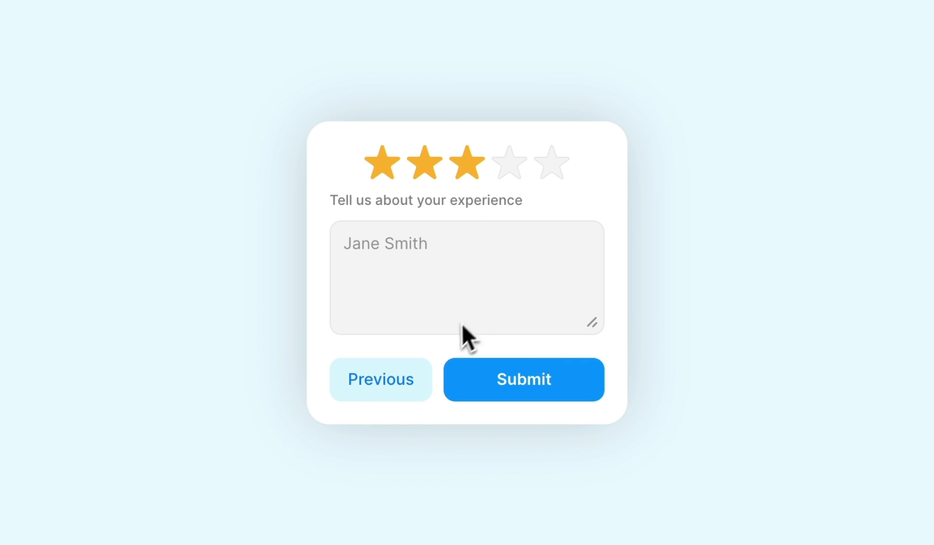
click(384, 396)
Choose Report a Bug, advance to the bug-report step, then return to the reason step
click(486, 270)
click(499, 281)
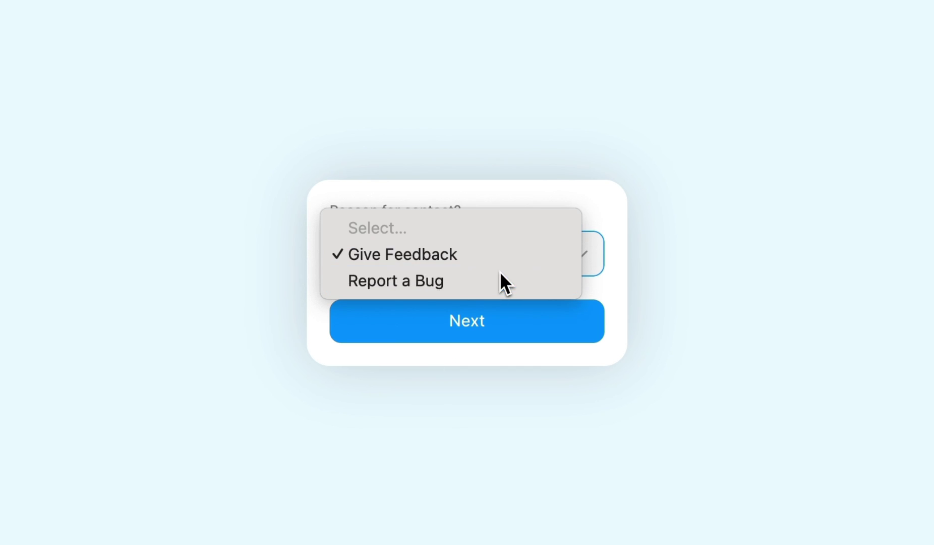
click(514, 313)
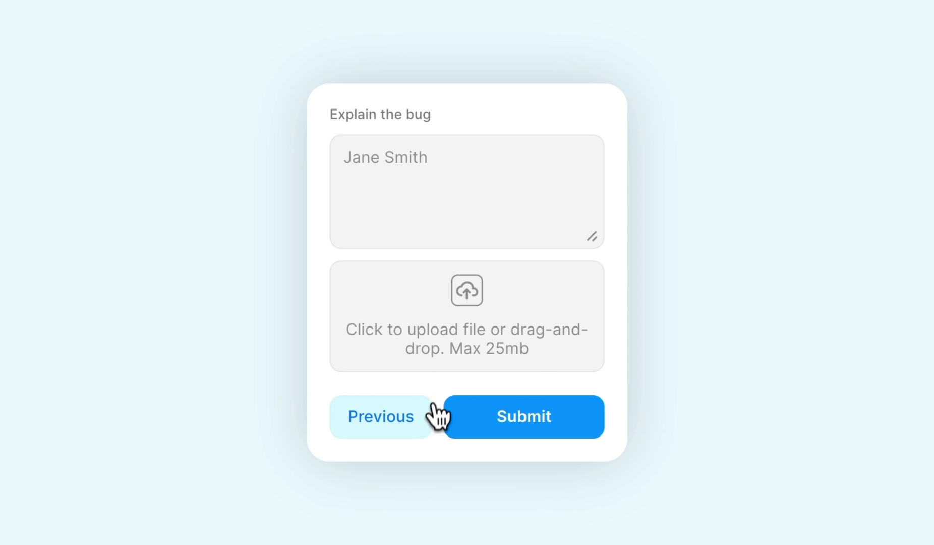
click(399, 431)
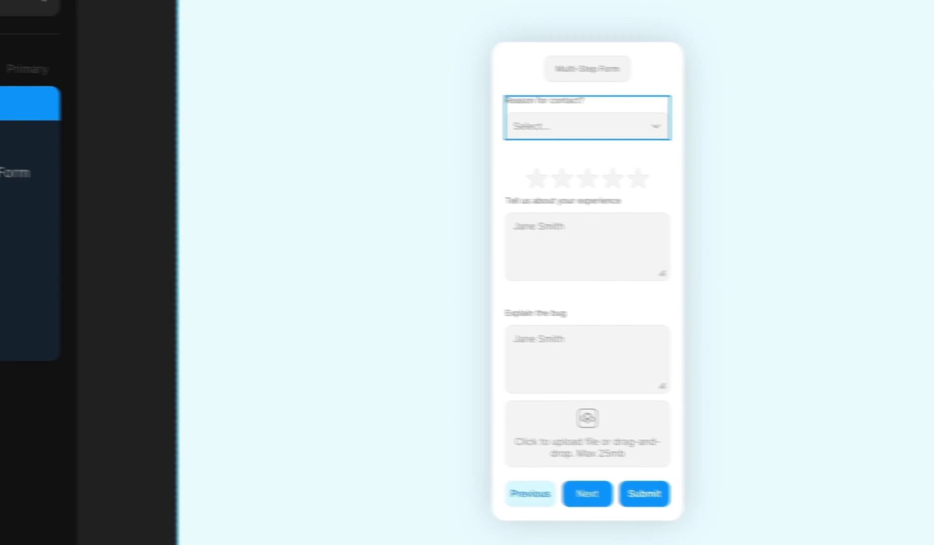
In the Layers panel, rename the three Stacks under Pages to 'purpose', 'feedback' and 'bug'
click(169, 265)
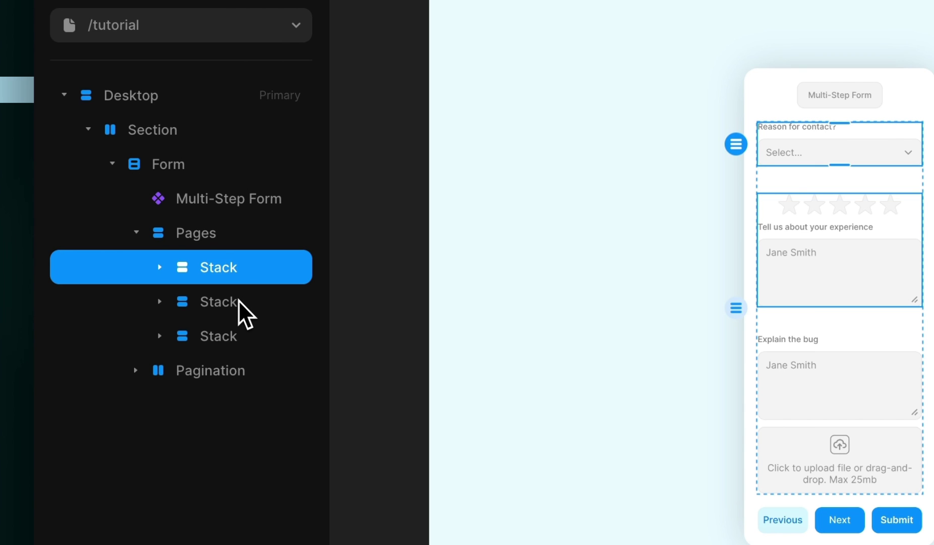
key(Return)
scroll(834, 104, up, 3)
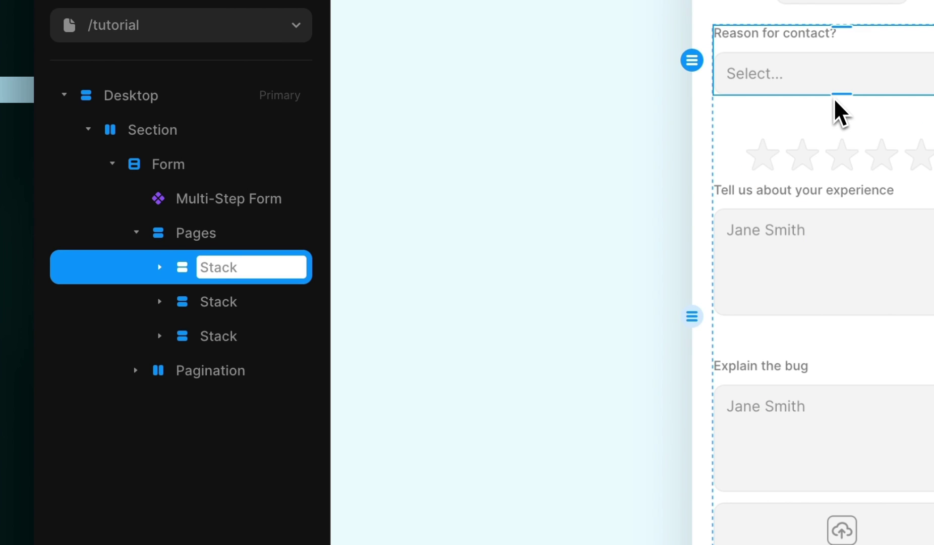
text(purpose)
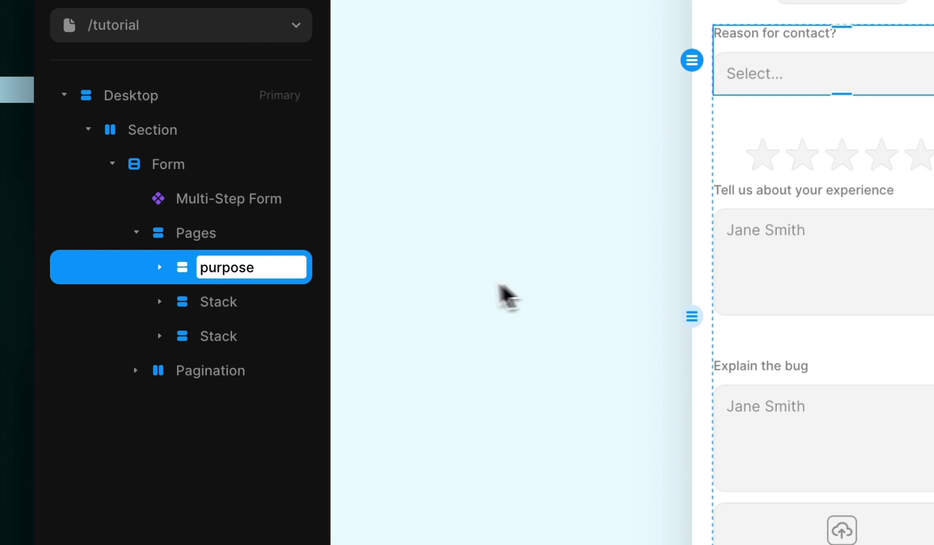
click(254, 308)
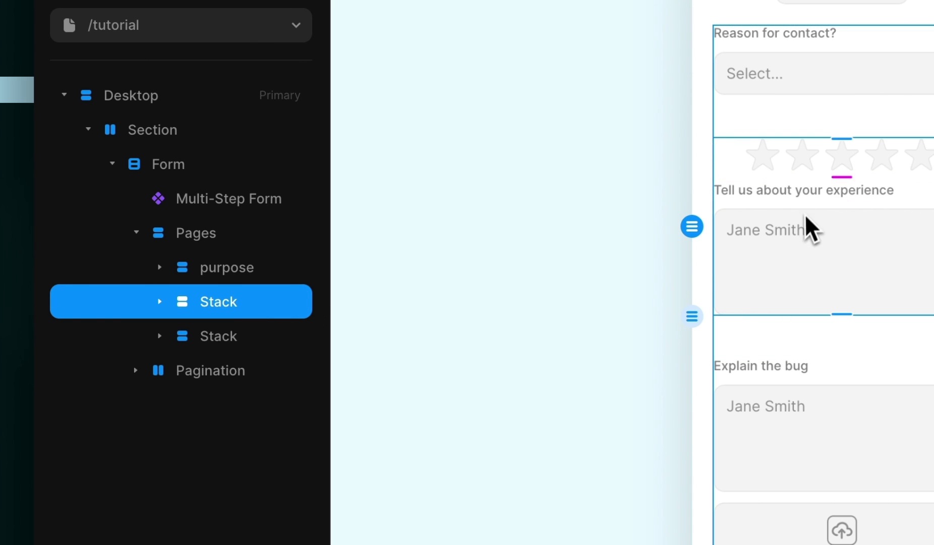
key(Return)
text(feed)
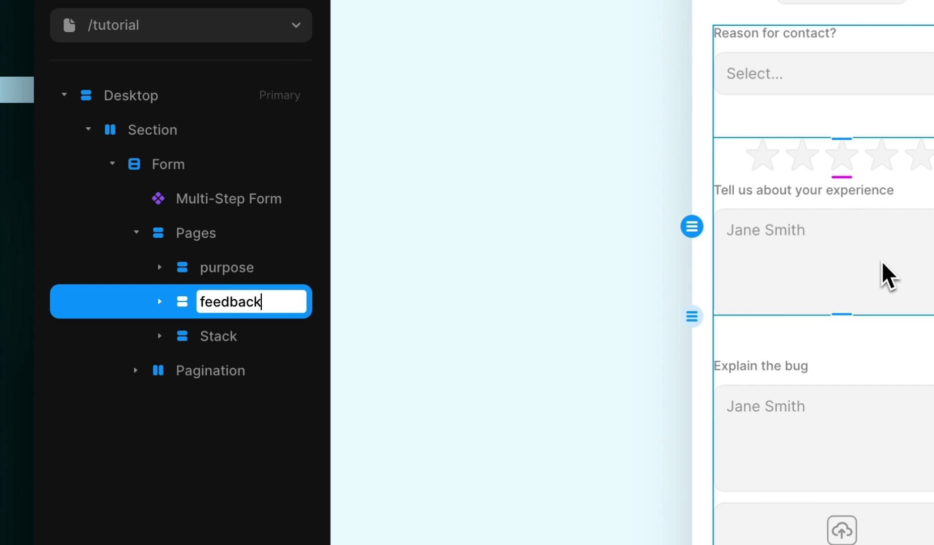
text(back)
click(237, 350)
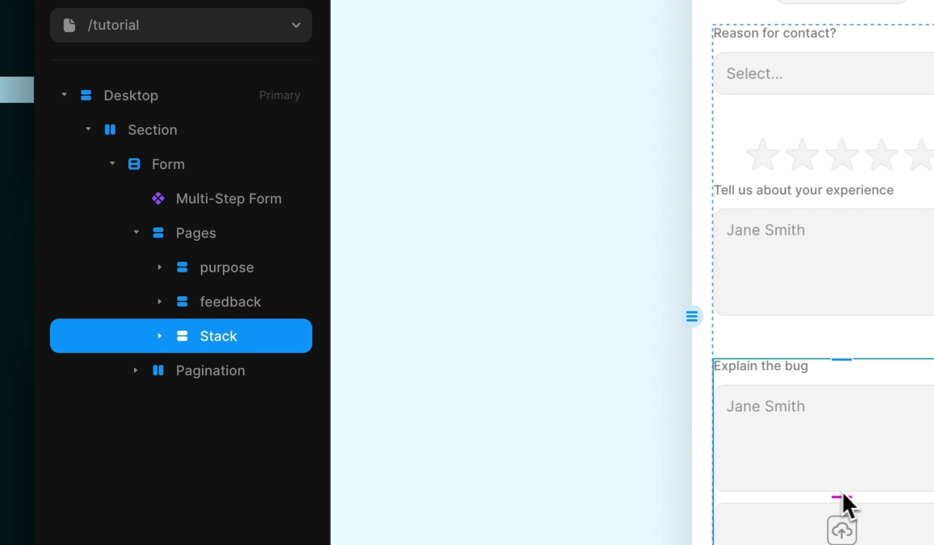
key(Return)
text(bug)
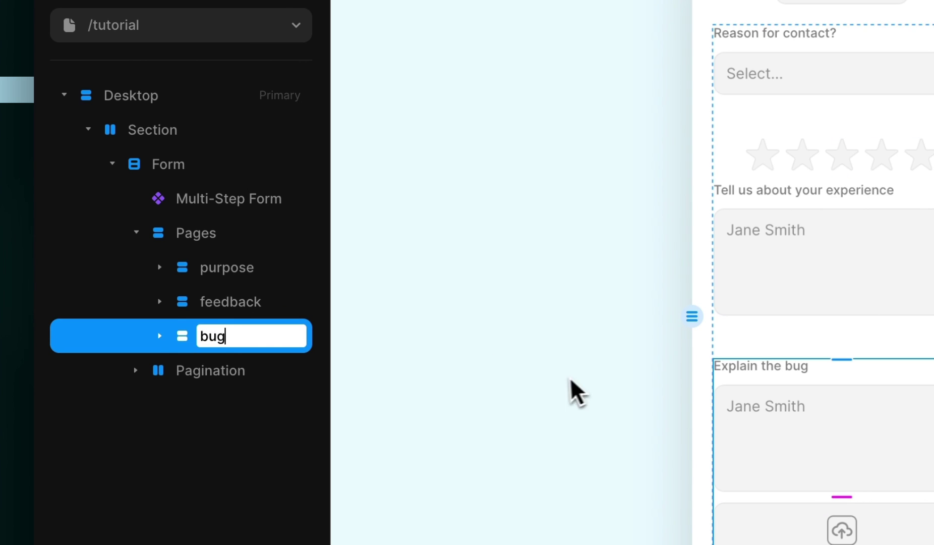
click(556, 234)
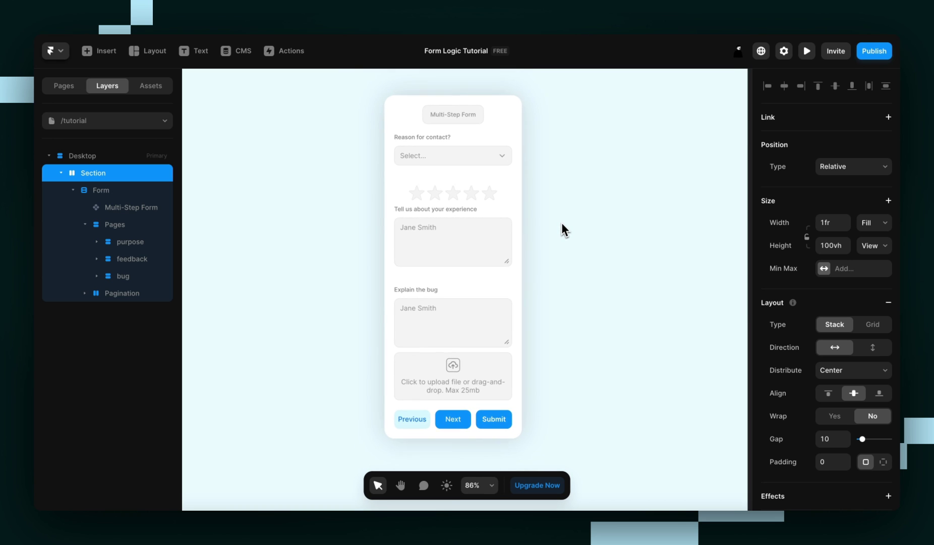
Copy the Multi-Step Form Logic component from the FramerForms docs and paste it after the reason field
scroll(561, 224, down, 1)
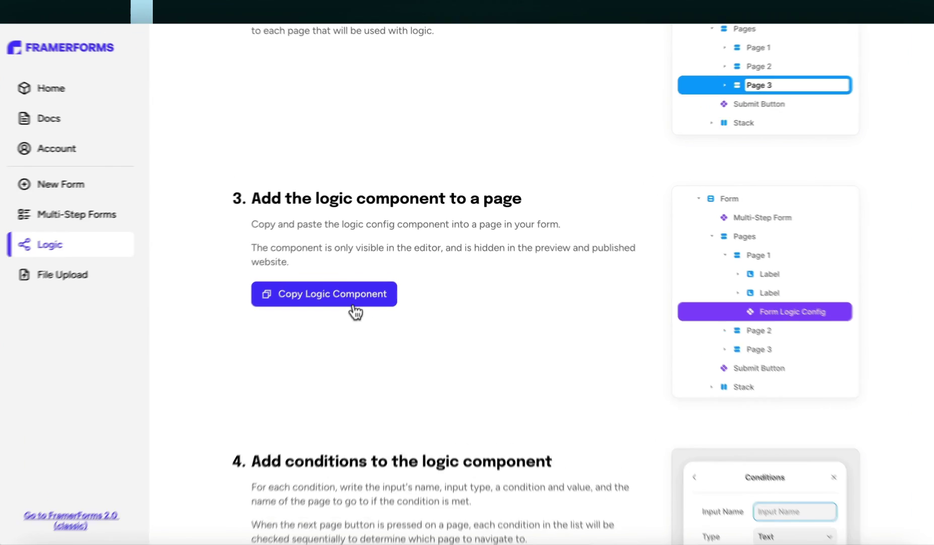
click(364, 286)
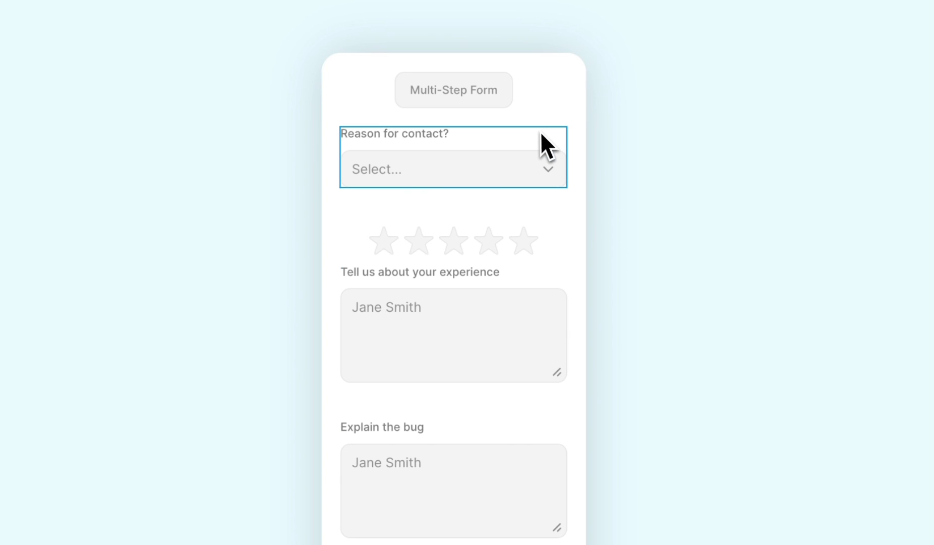
click(539, 138)
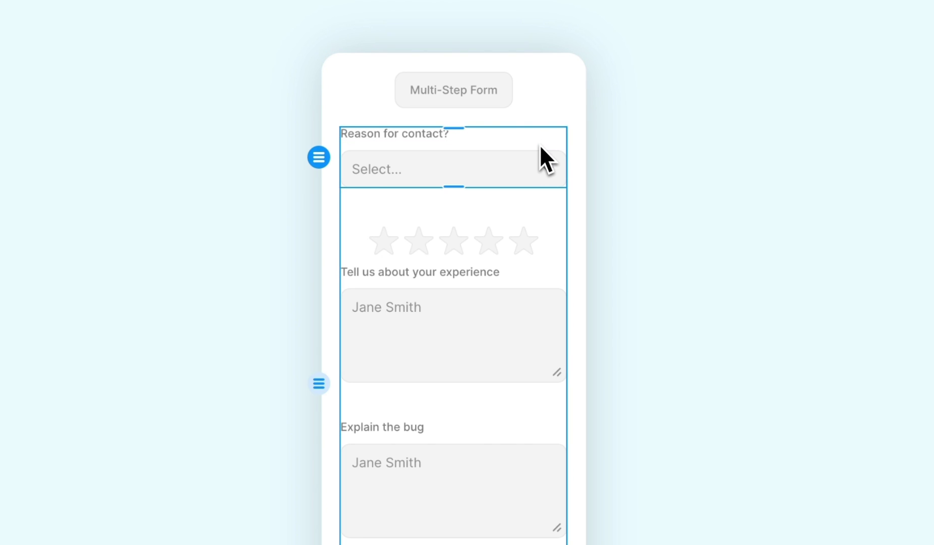
key(ctrl+v)
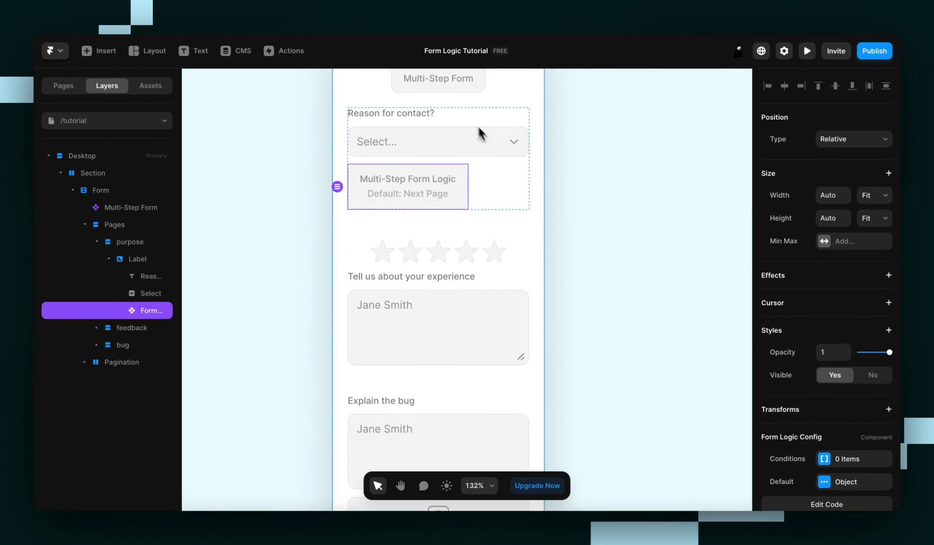
scroll(498, 227, down, 2)
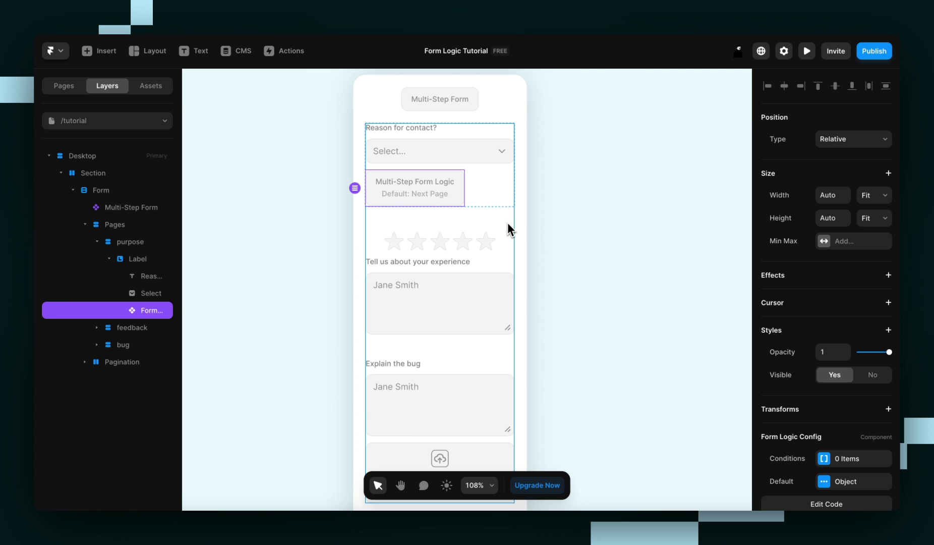
click(807, 51)
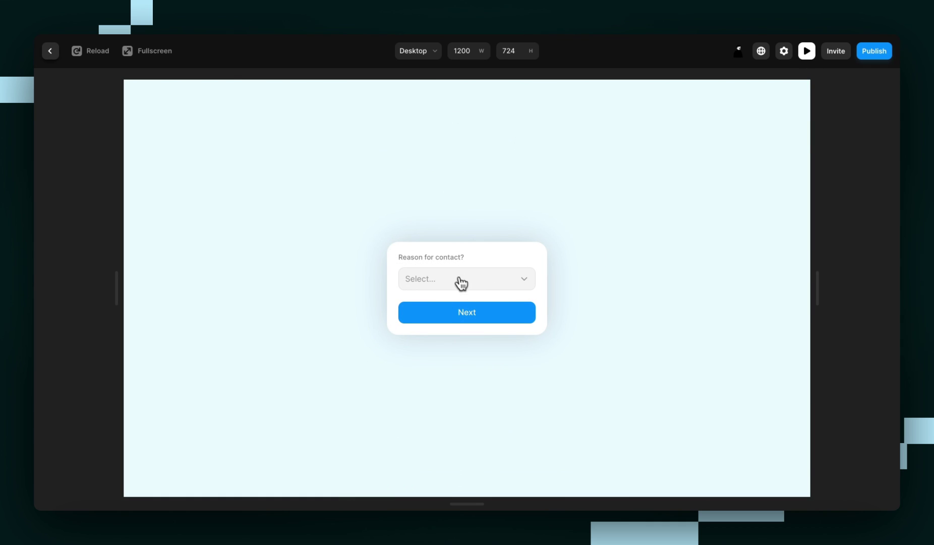
key(Escape)
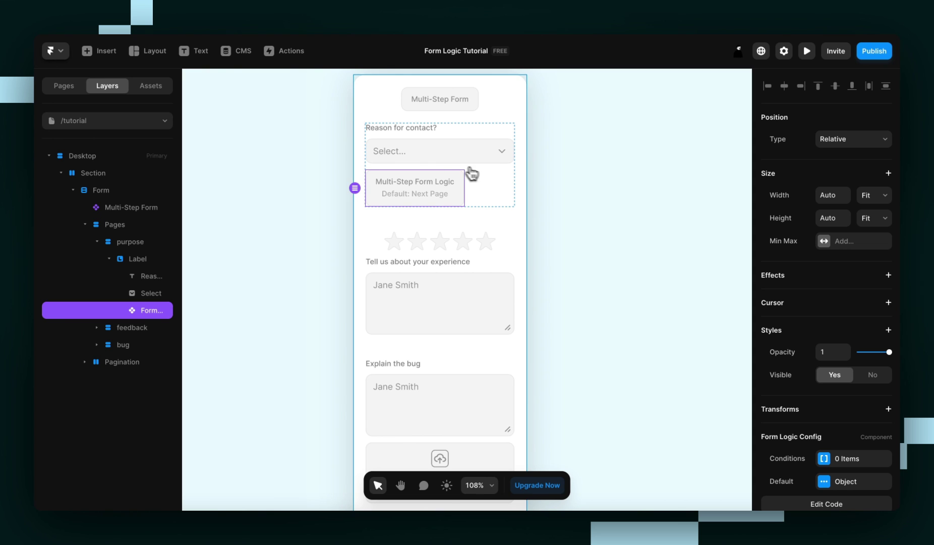
scroll(522, 179, down, 2)
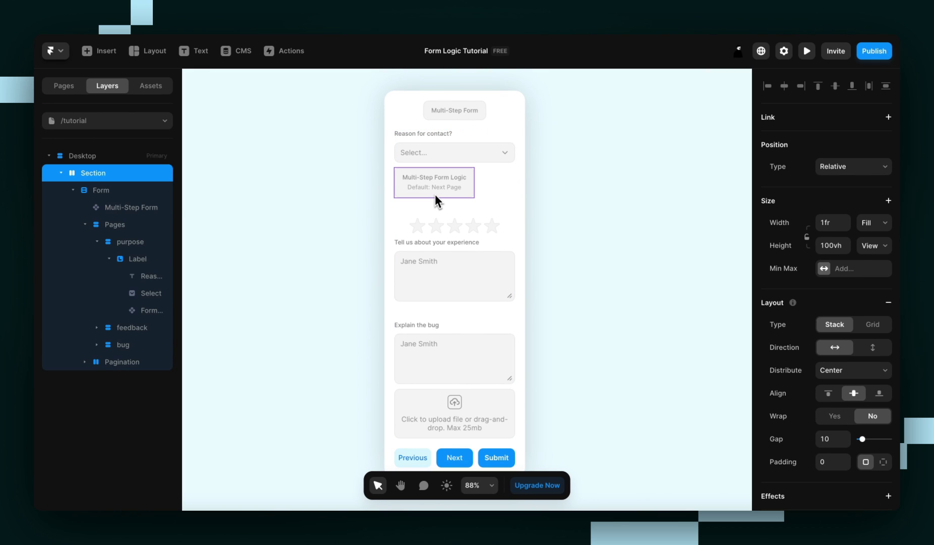
Add two new blank entries to the logic component's Conditions list
click(435, 193)
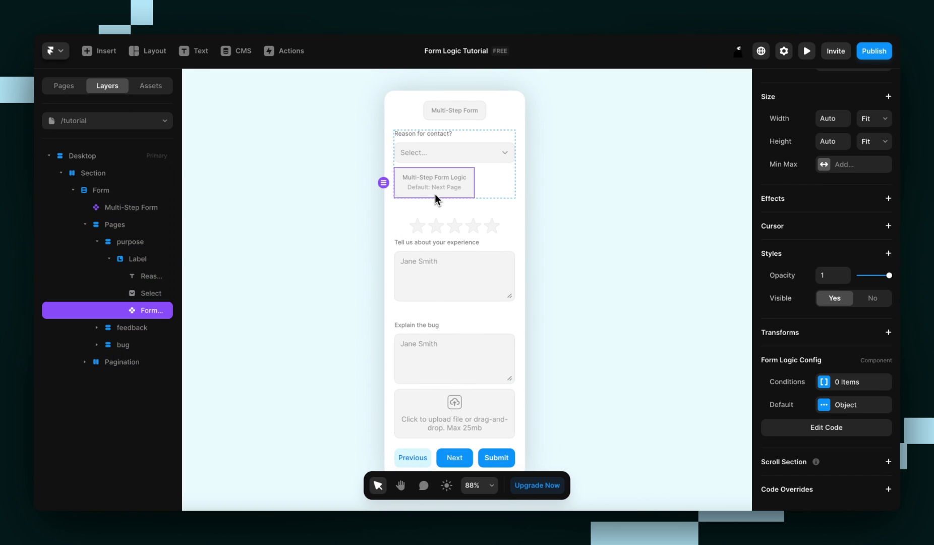
click(854, 383)
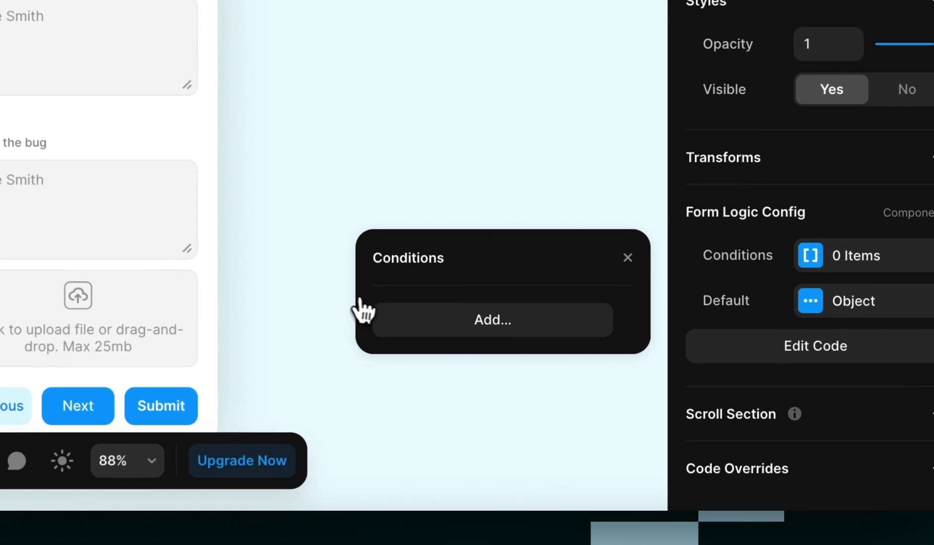
click(459, 324)
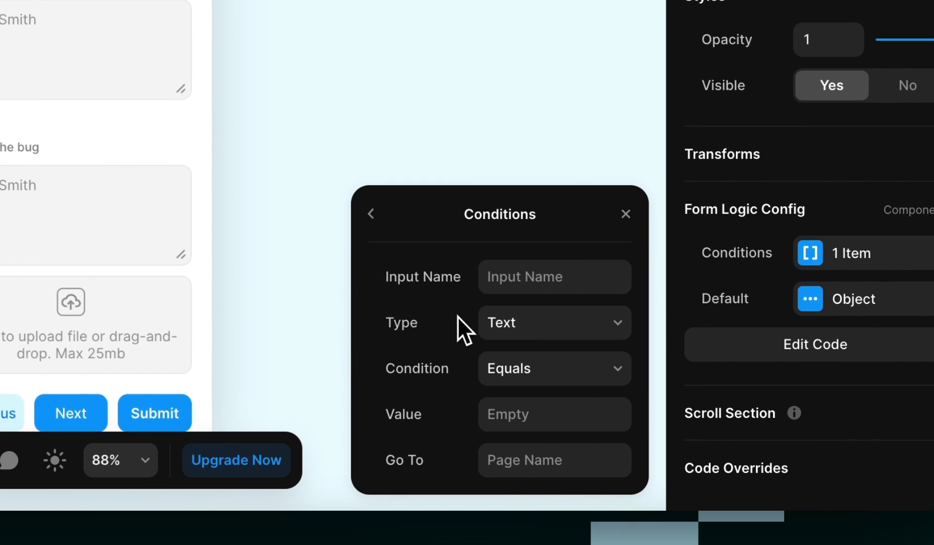
click(371, 216)
click(496, 318)
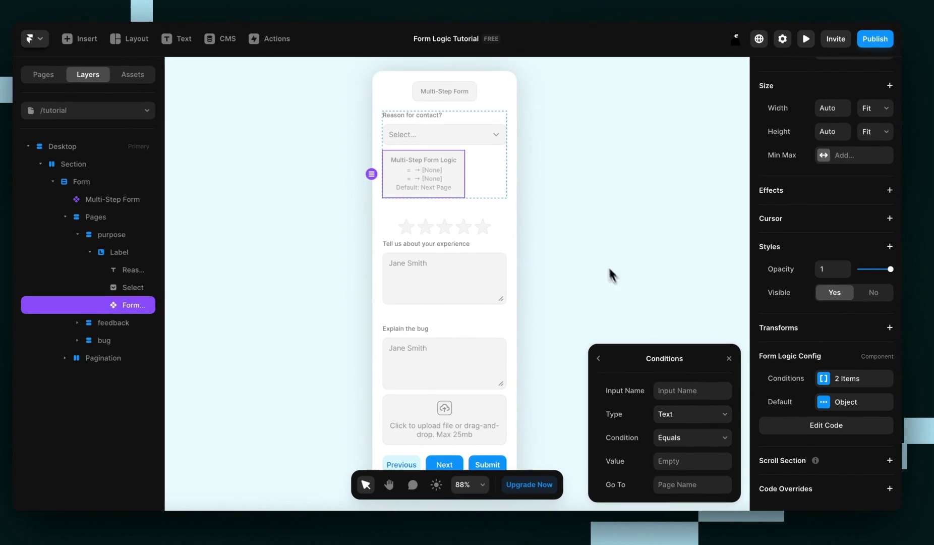
Confirm the dropdown's input name is Reason and enter Reason as both conditions' Input Name
click(471, 136)
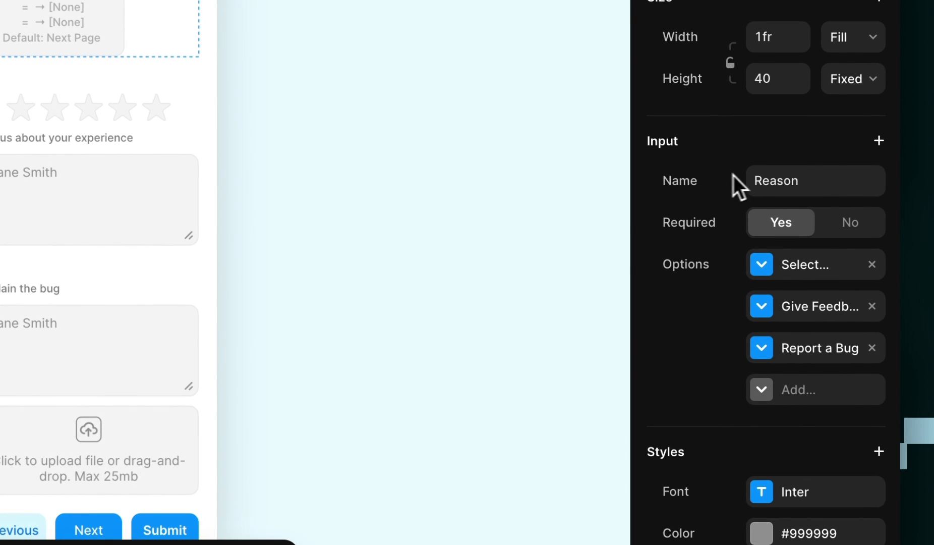
click(829, 173)
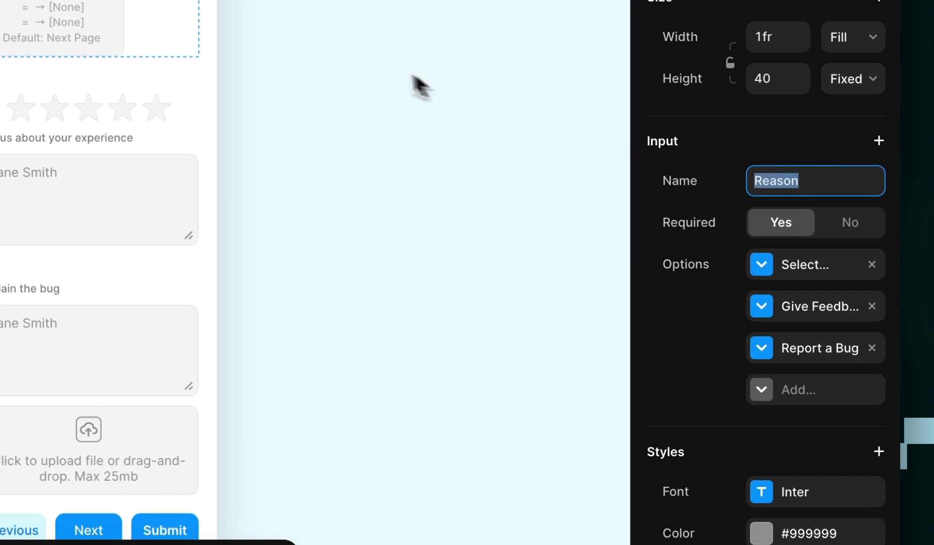
click(62, 34)
click(805, 382)
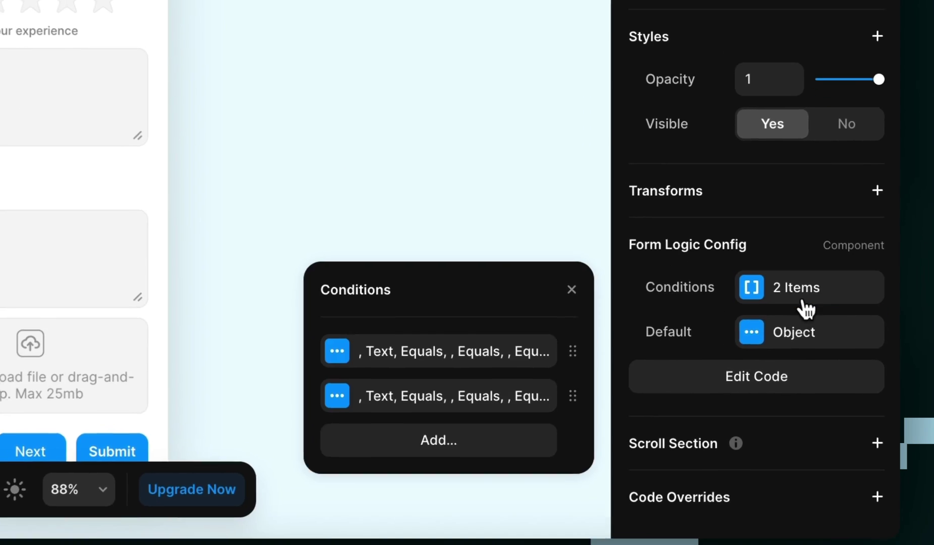
click(534, 466)
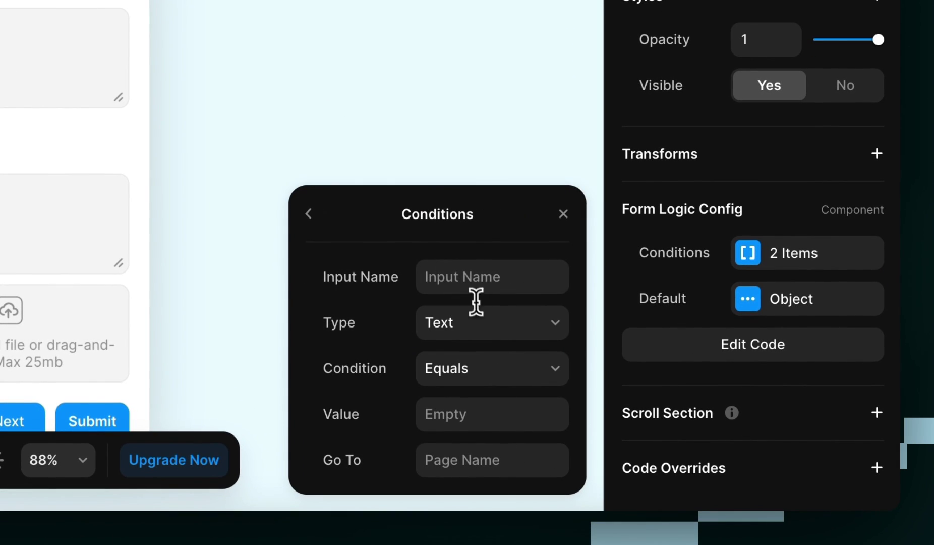
click(476, 276)
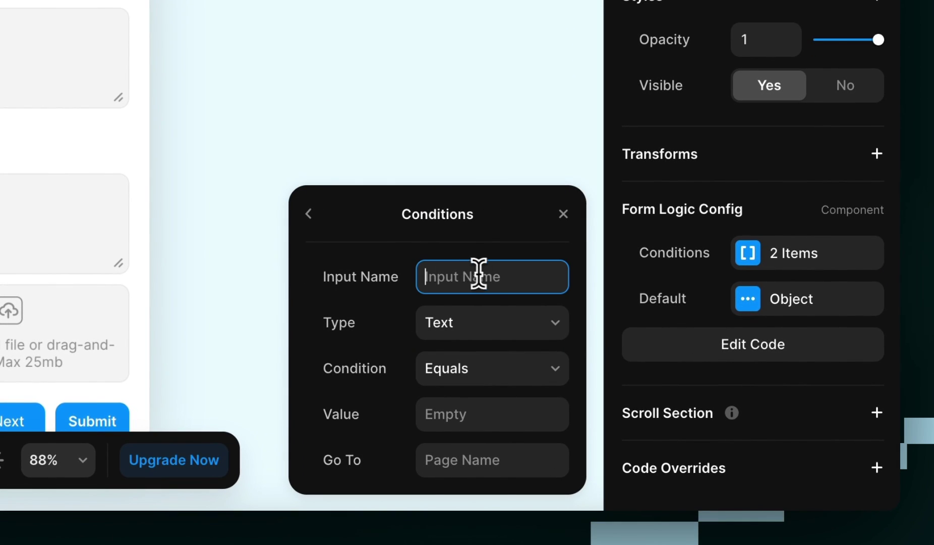
text(Reason)
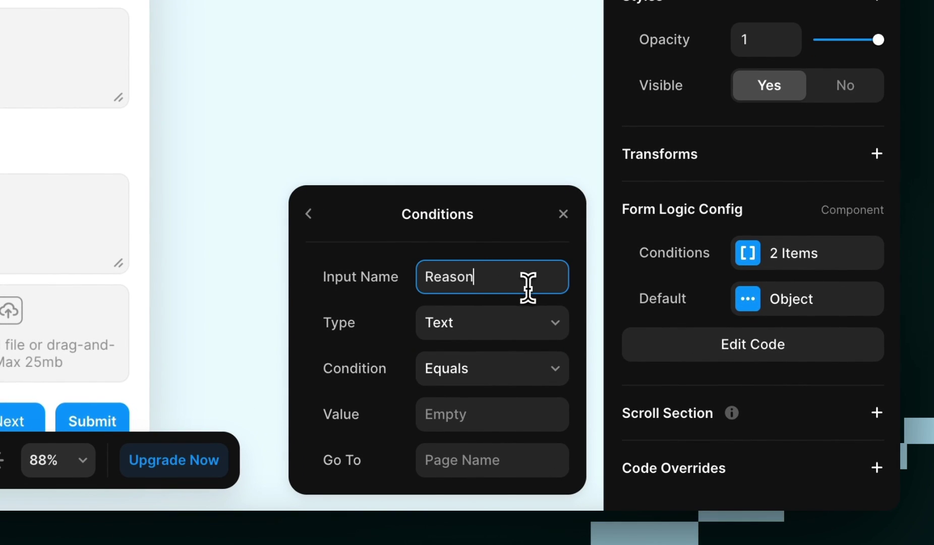
click(309, 215)
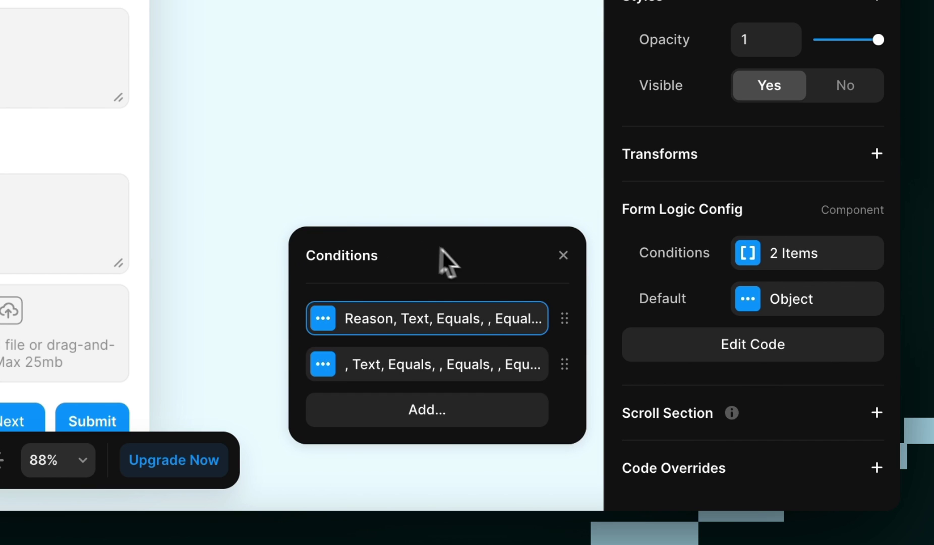
click(464, 371)
click(467, 275)
text(Reason)
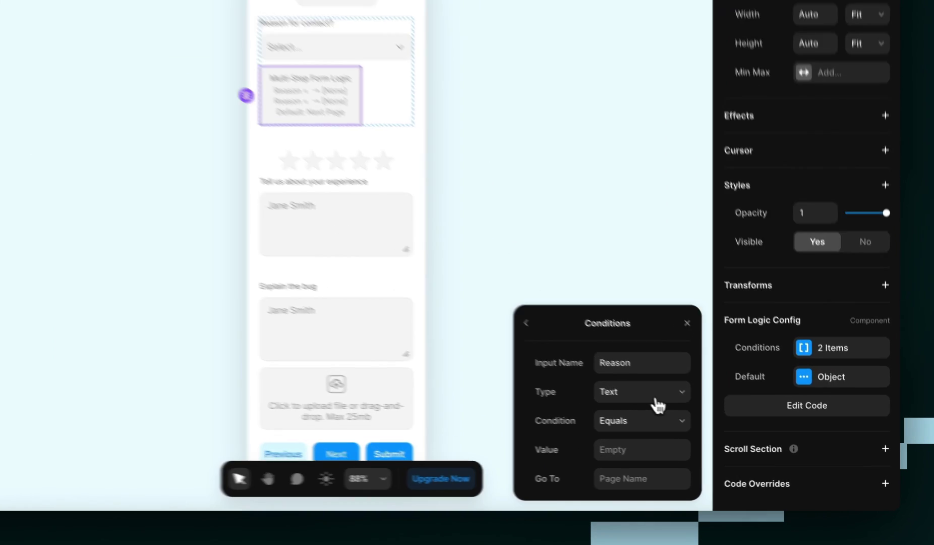
Set both conditions' Type to Select, leaving the comparison as Equals
click(699, 417)
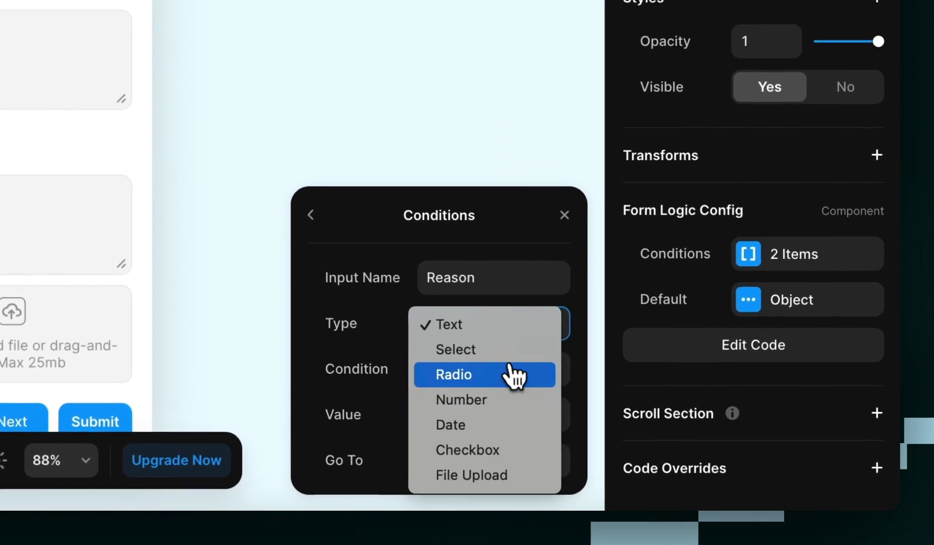
click(510, 353)
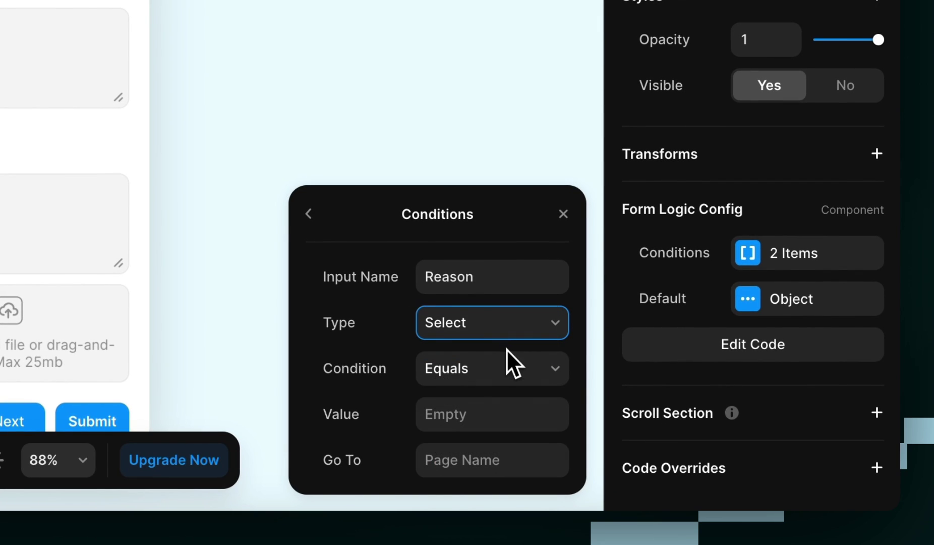
click(308, 214)
click(398, 365)
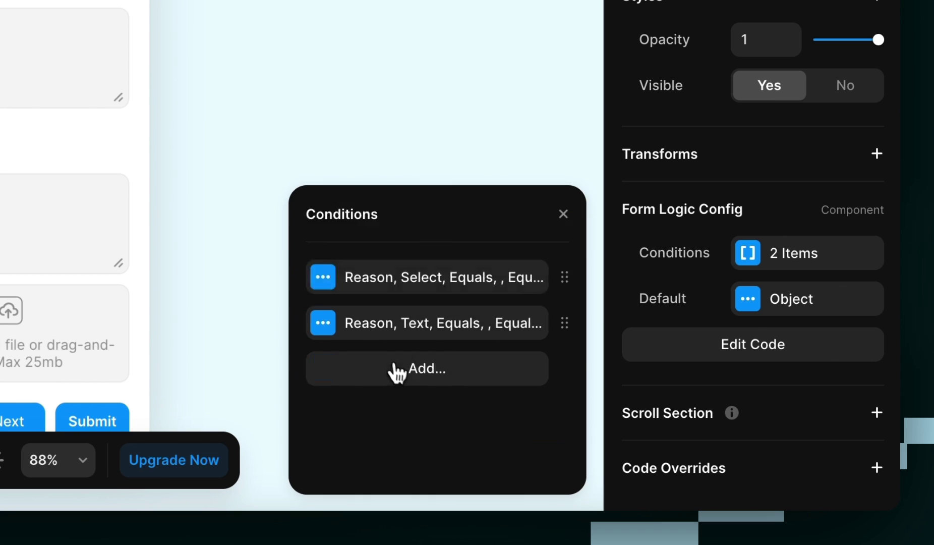
click(472, 333)
click(480, 353)
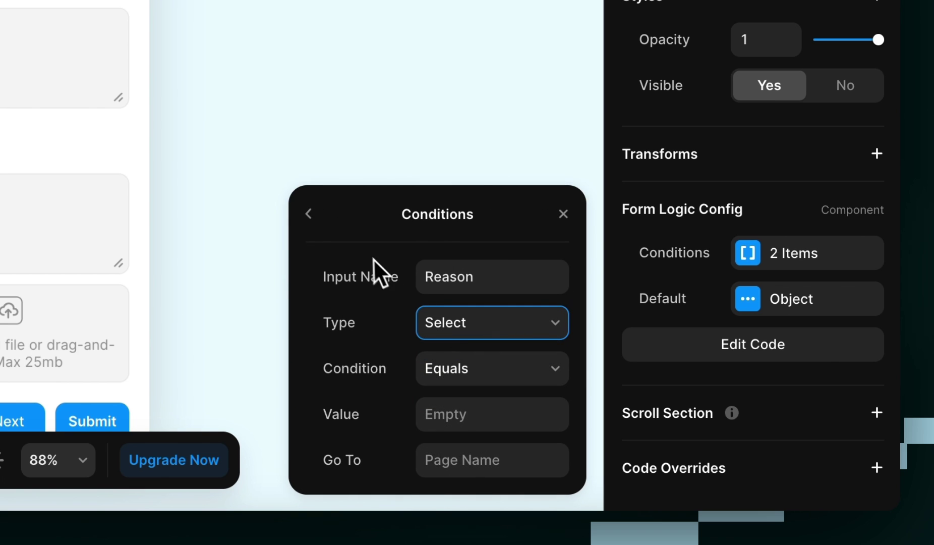
click(310, 215)
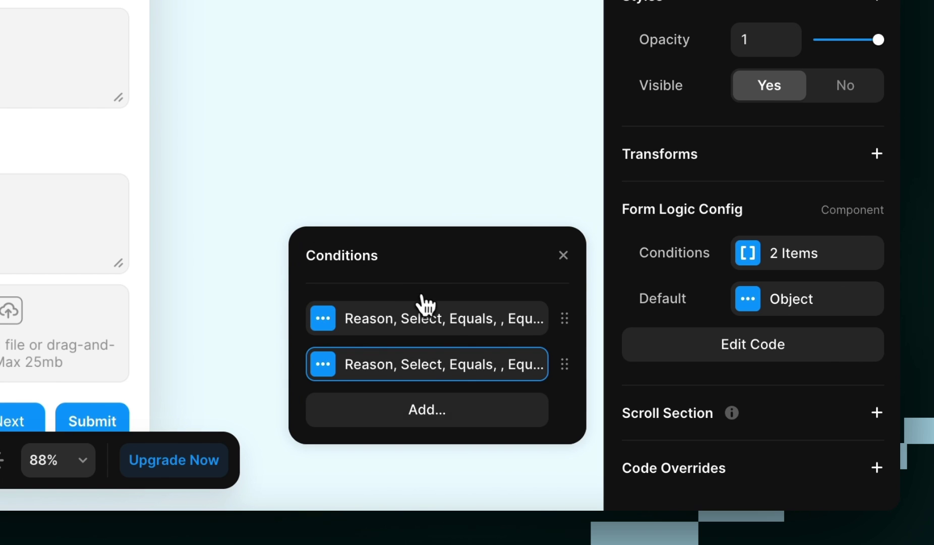
click(436, 323)
click(482, 379)
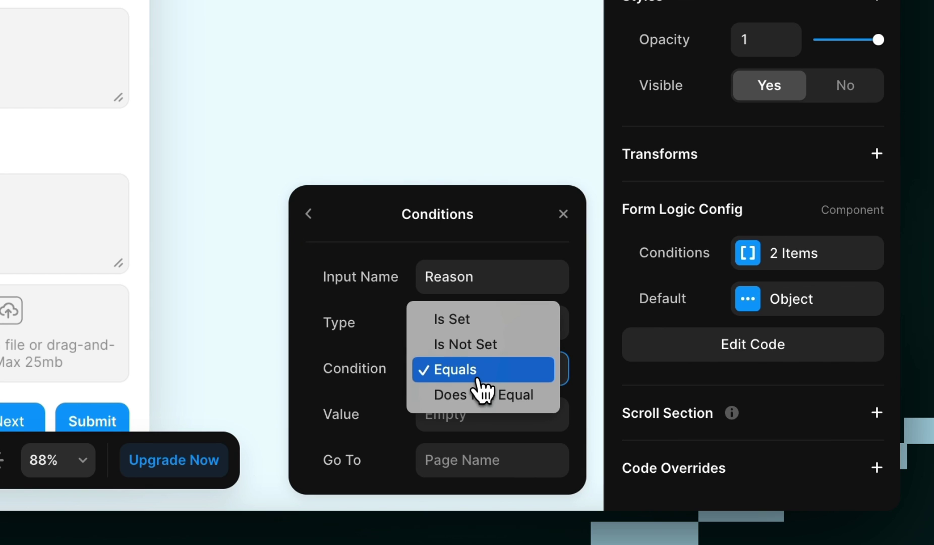
Keep Equals and paste 'give feedback', copied from the dropdown option, as the first condition's value
click(375, 384)
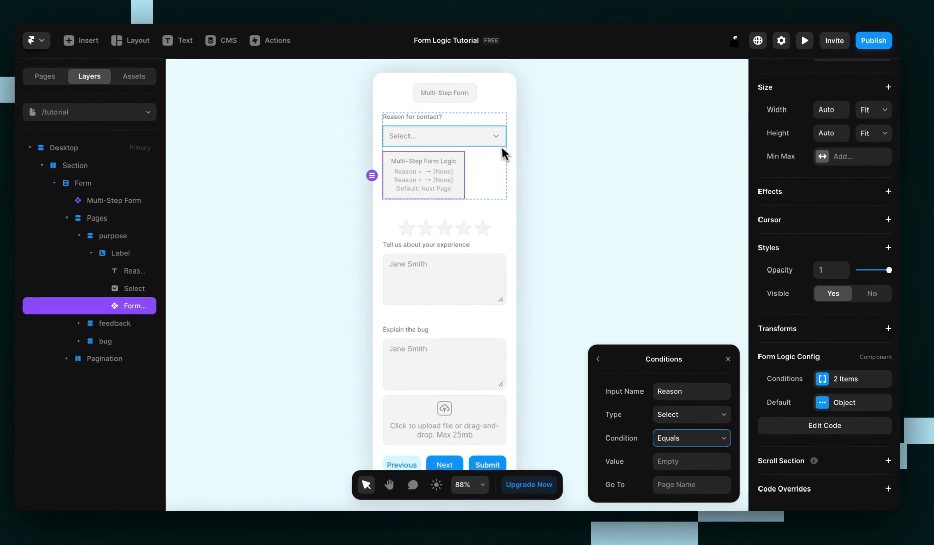
click(475, 143)
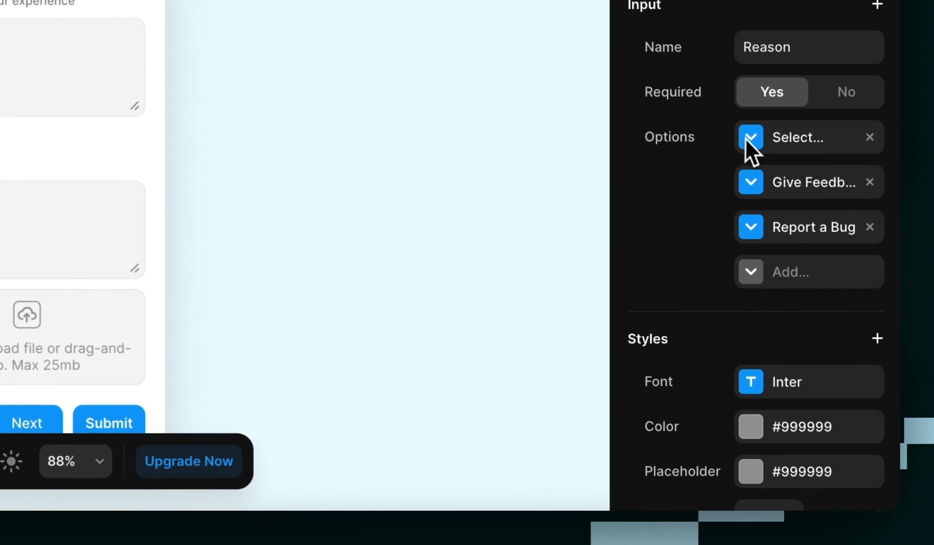
click(853, 343)
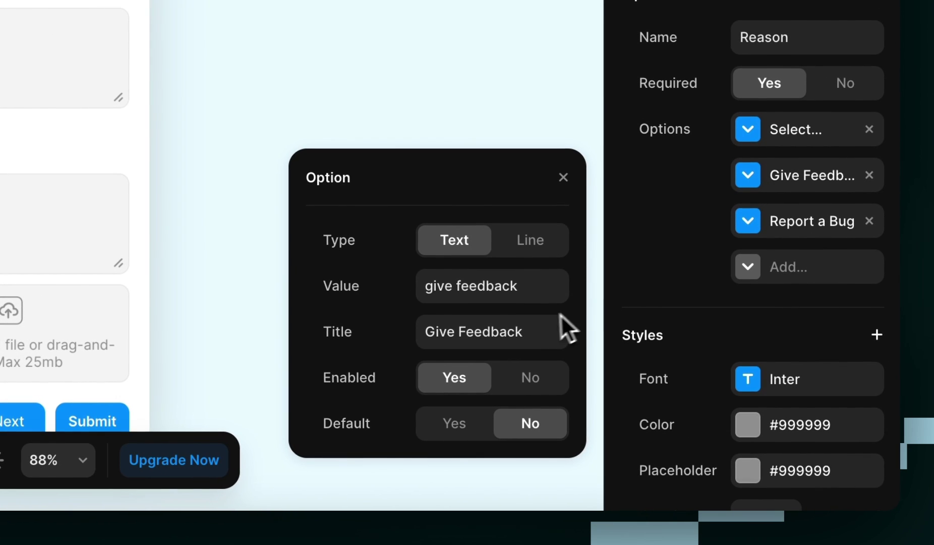
triple_click(532, 286)
key(ctrl+c)
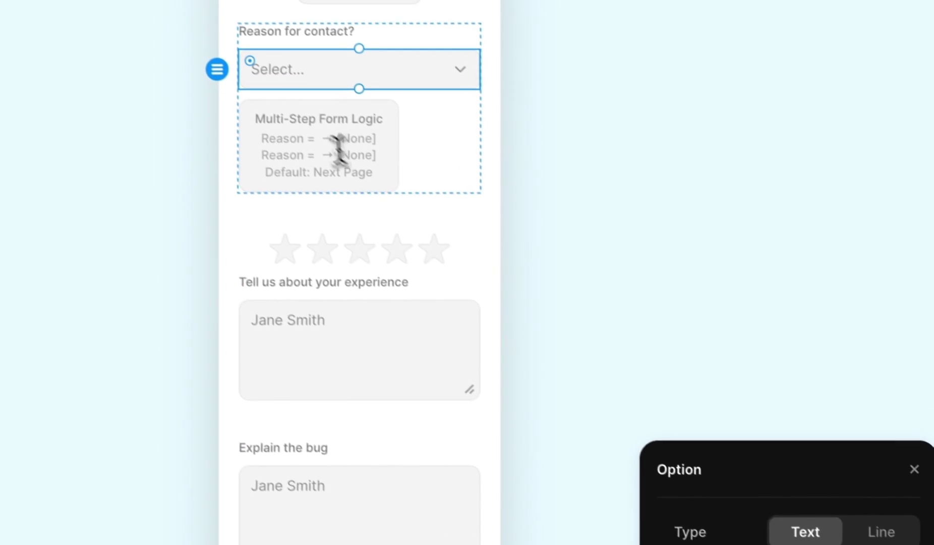
click(337, 154)
click(833, 293)
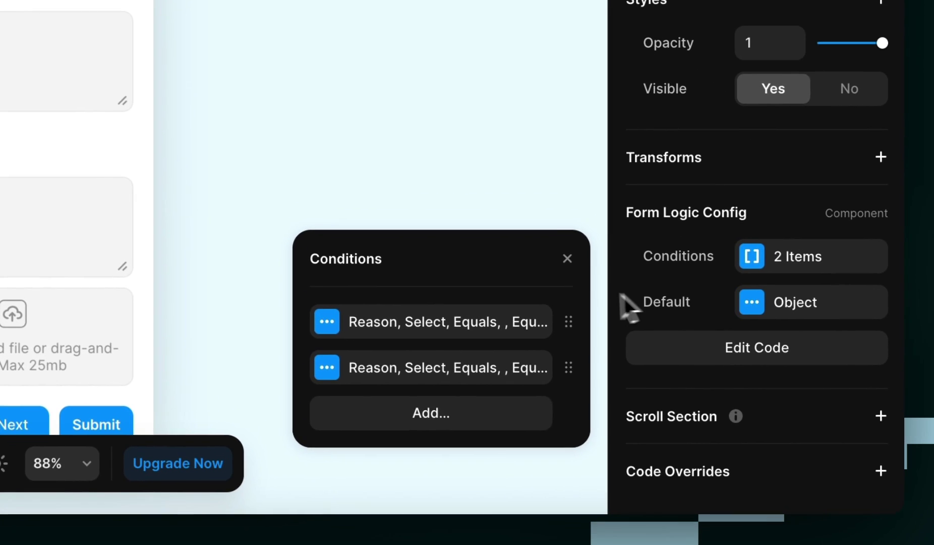
click(481, 321)
click(477, 416)
key(ctrl+v)
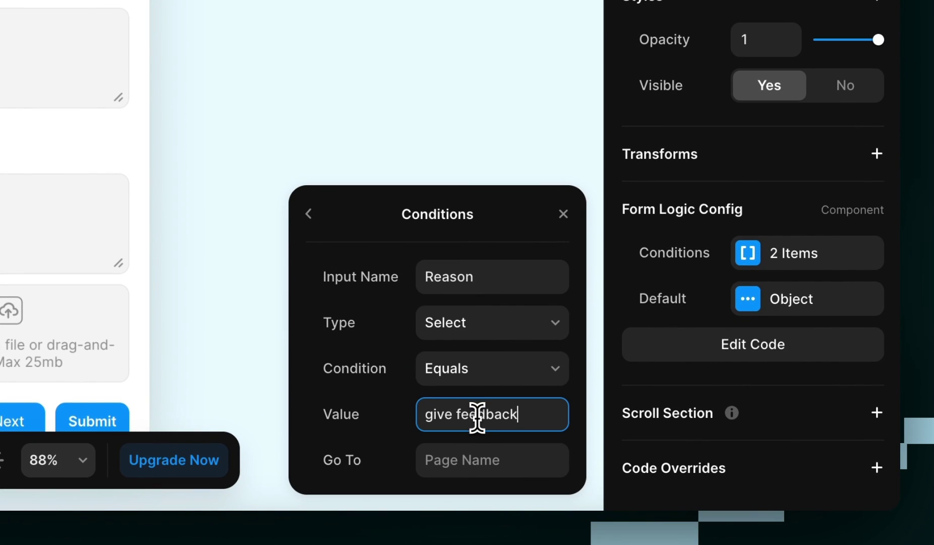
click(312, 217)
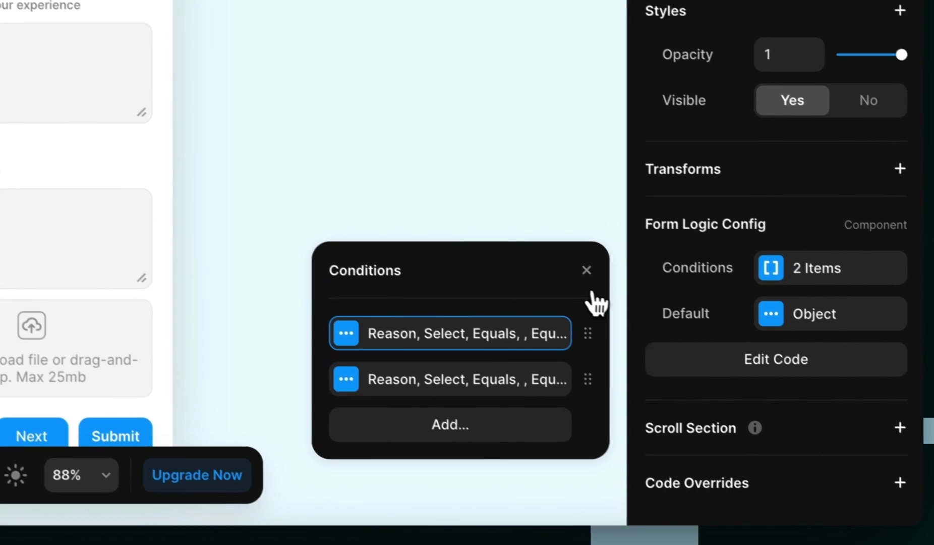
Set the second condition's value to 'report bug', copied from the Report a Bug option
click(448, 216)
click(882, 295)
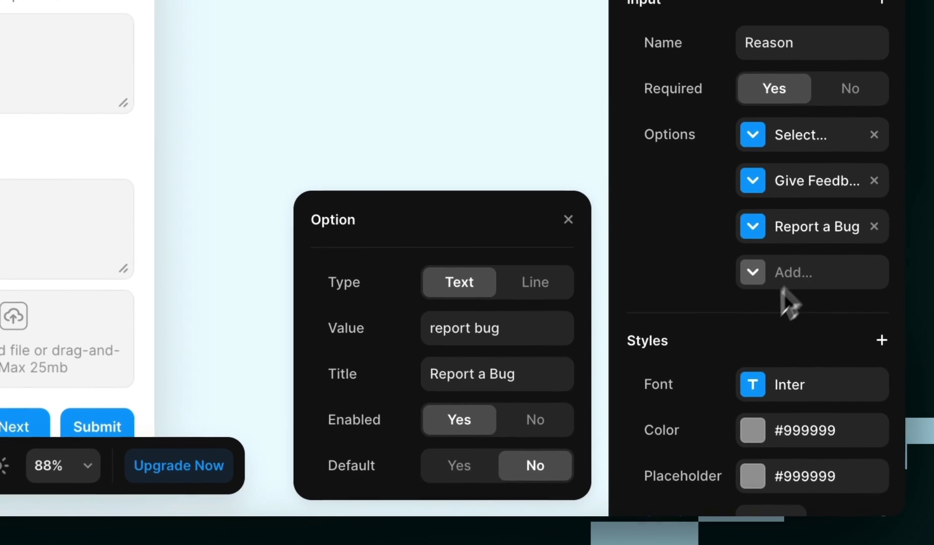
click(526, 335)
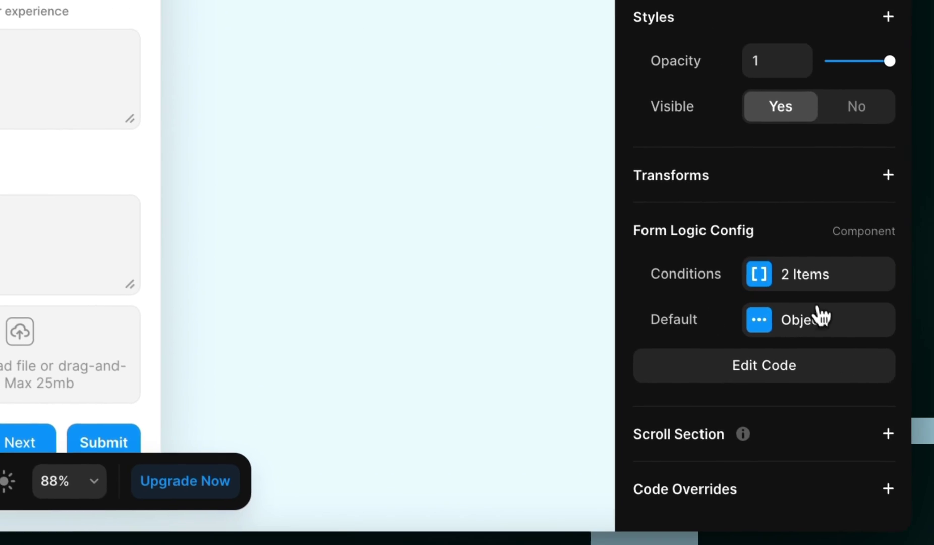
click(799, 257)
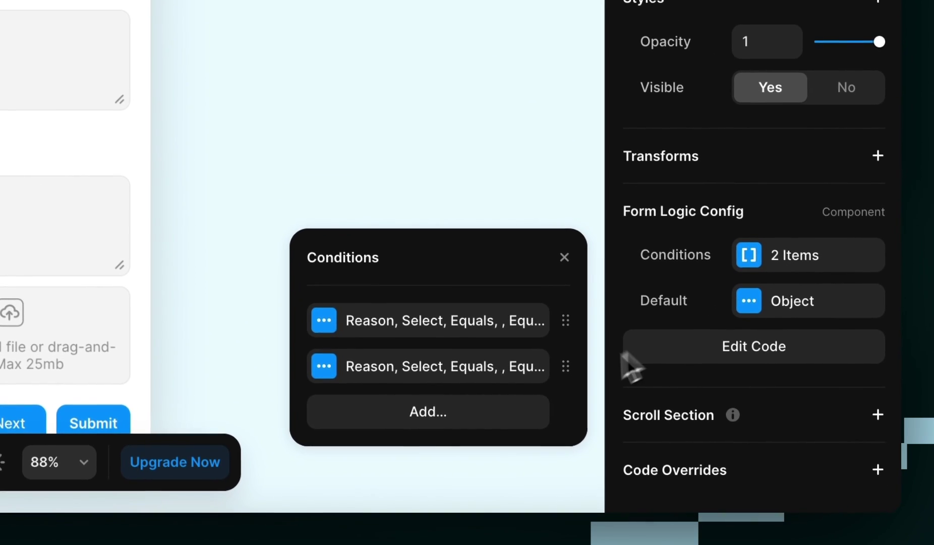
click(450, 369)
click(487, 413)
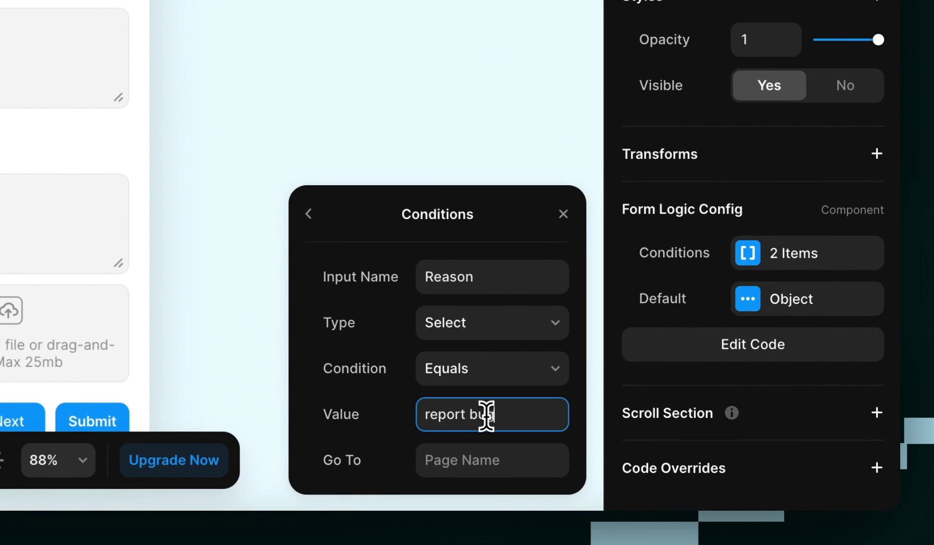
key(Escape)
click(484, 325)
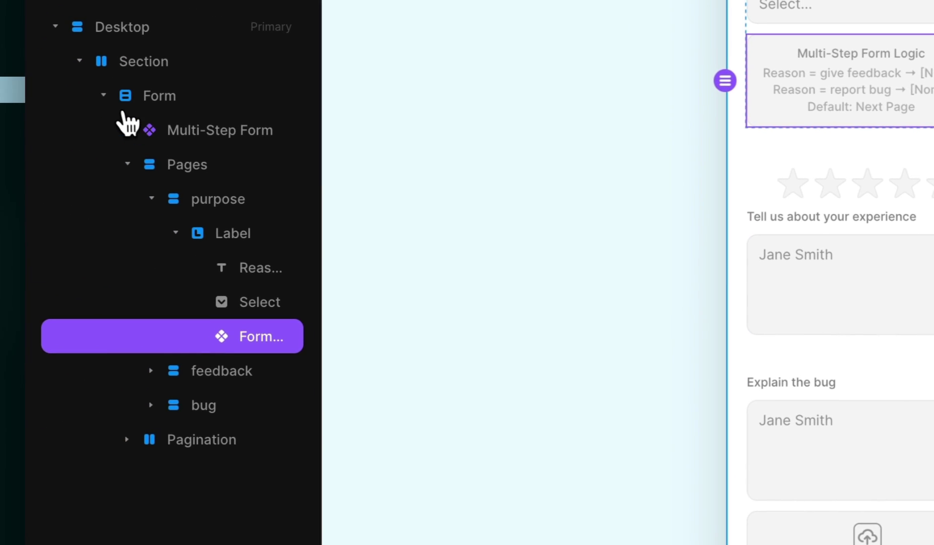
Check the feedback page's layer name and set the first condition's Go To to 'feedback'
click(119, 105)
click(119, 105)
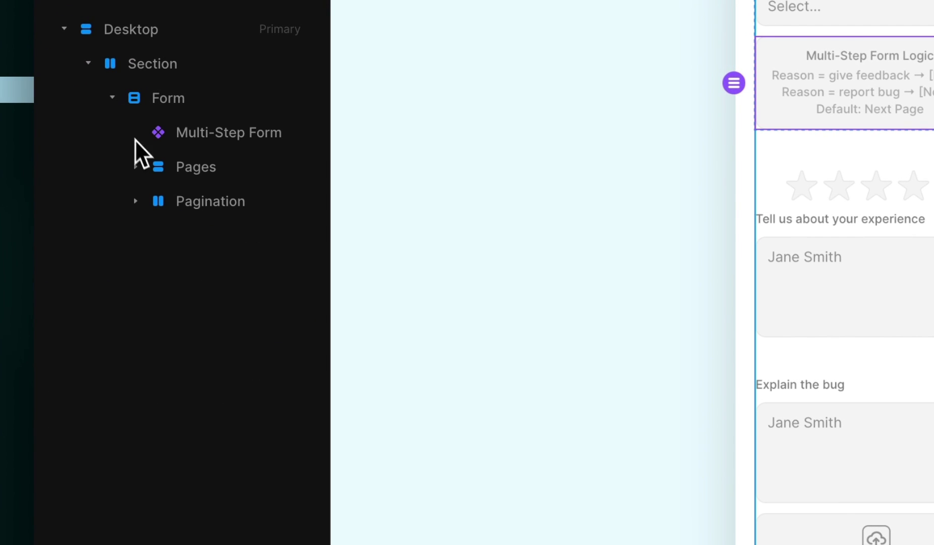
click(138, 166)
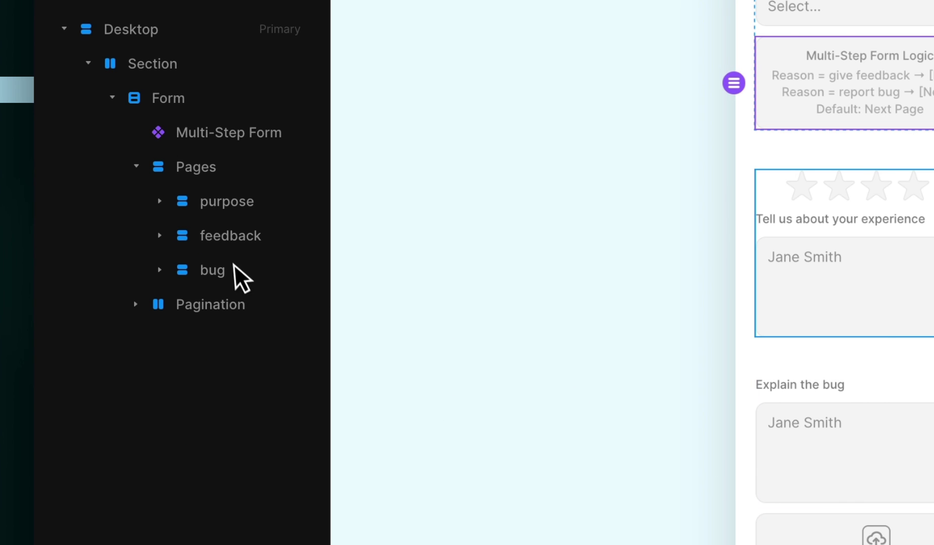
double_click(233, 237)
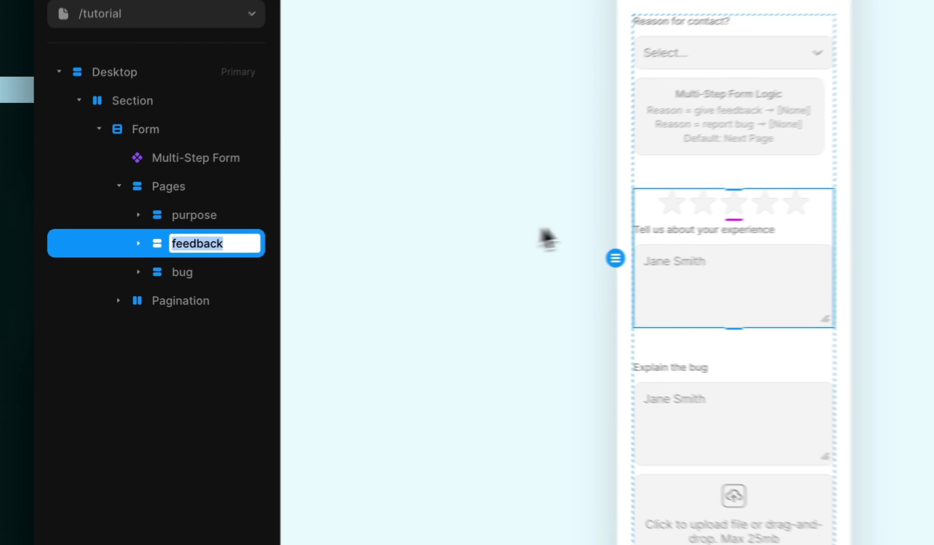
click(887, 96)
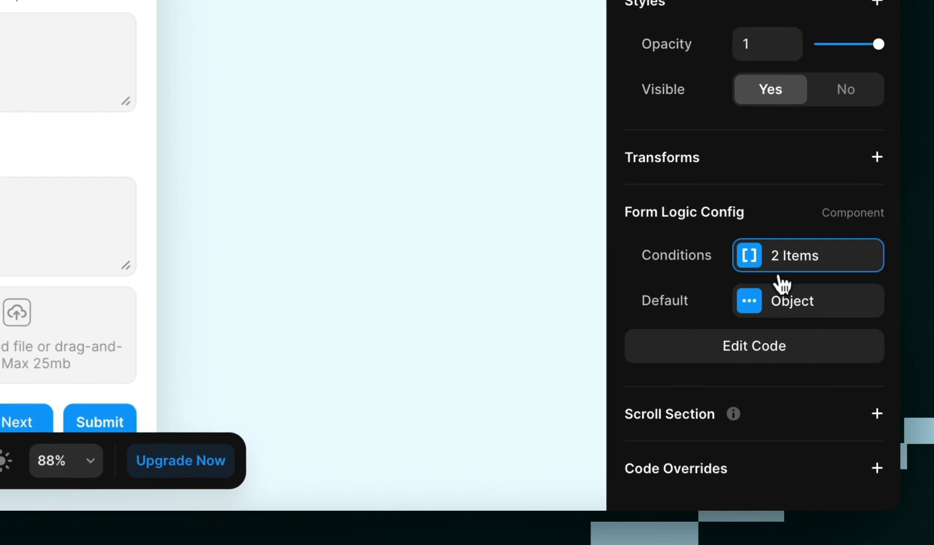
click(787, 284)
click(502, 342)
click(490, 461)
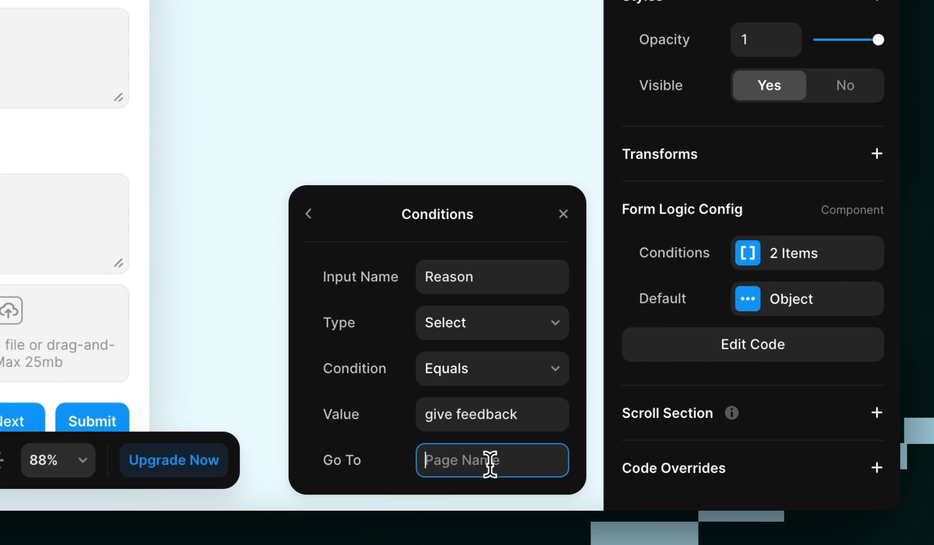
text(feedback)
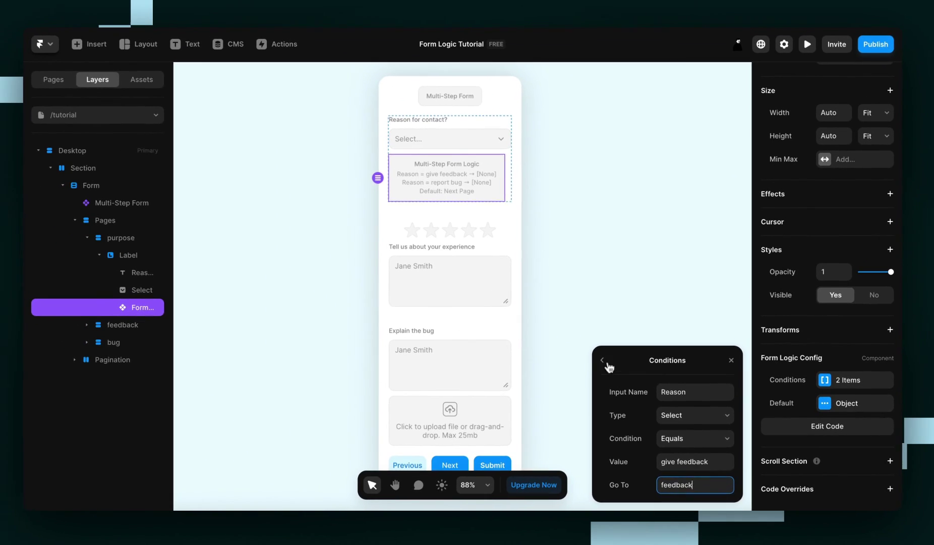
click(606, 362)
Set the second condition's Go To page to 'bug'
click(675, 432)
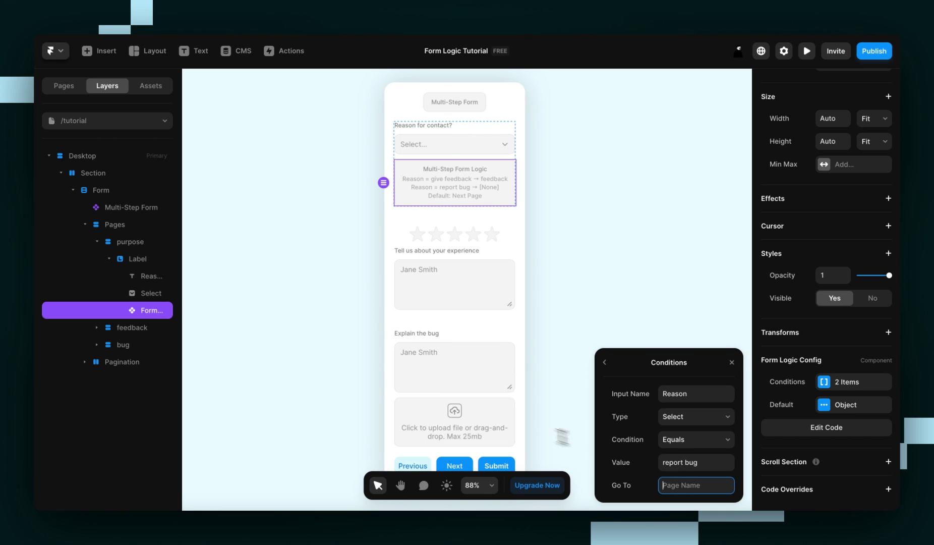
click(97, 243)
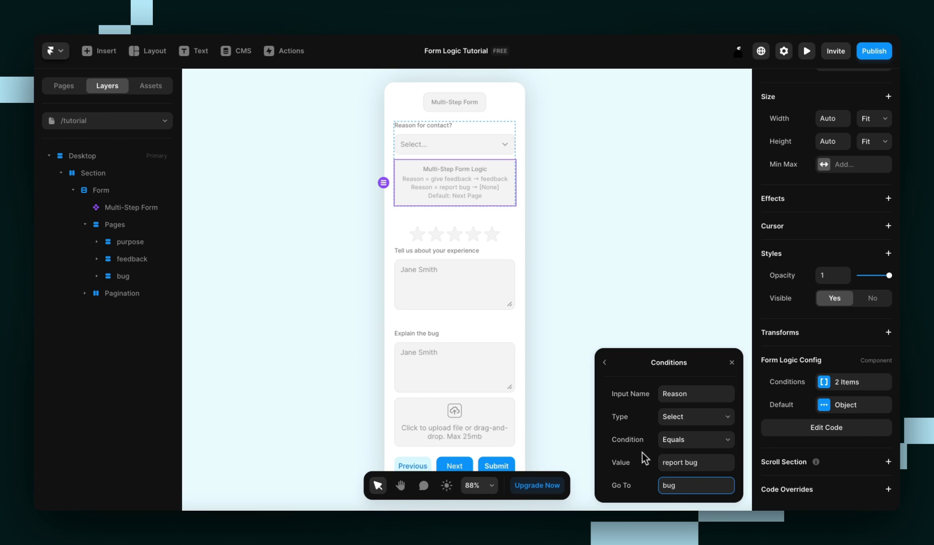
key(Return)
click(604, 363)
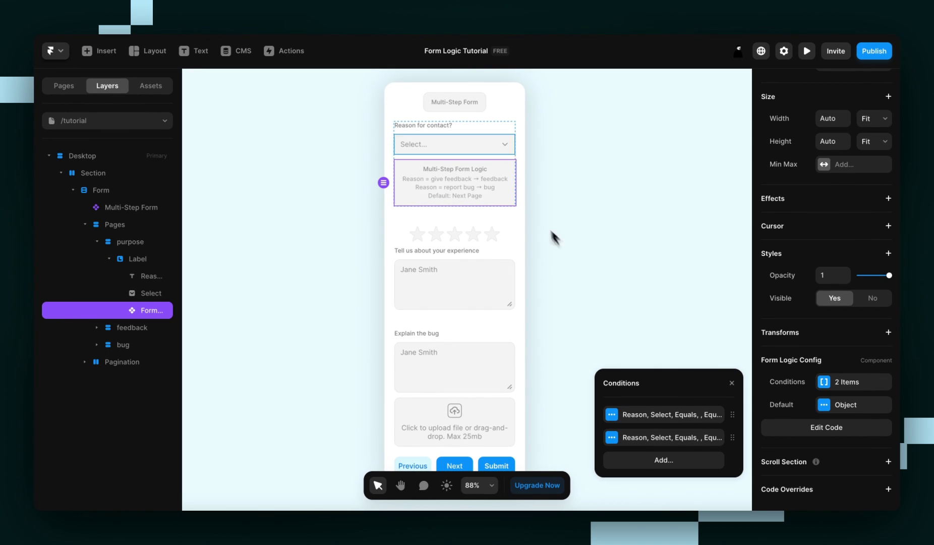
Set the Multi-Step Form's End Page to Custom Pages and add 'feedback' and 'bug' as end pages
click(456, 104)
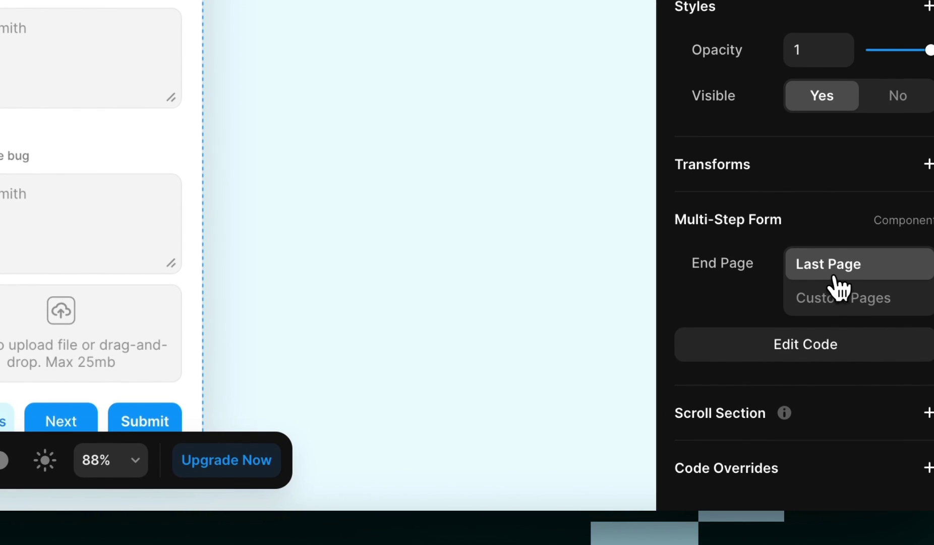
click(871, 312)
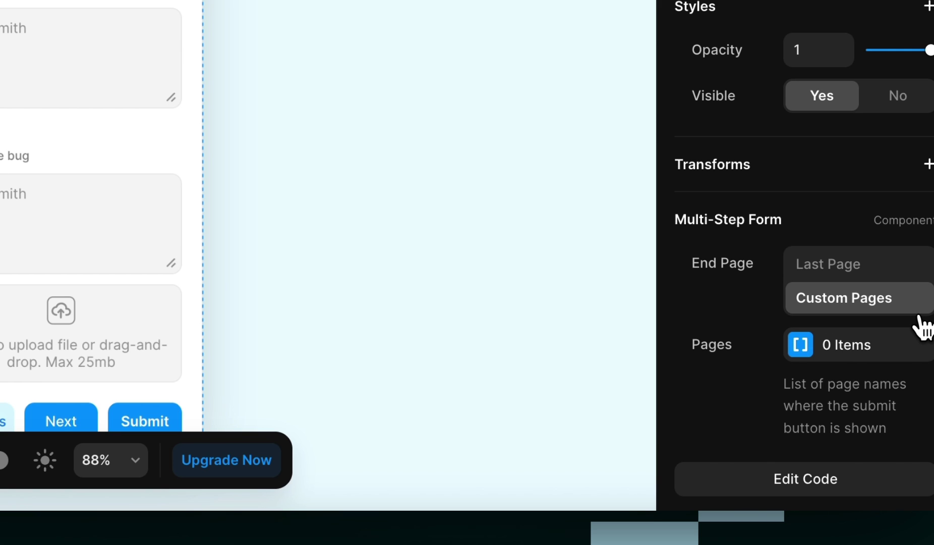
click(911, 348)
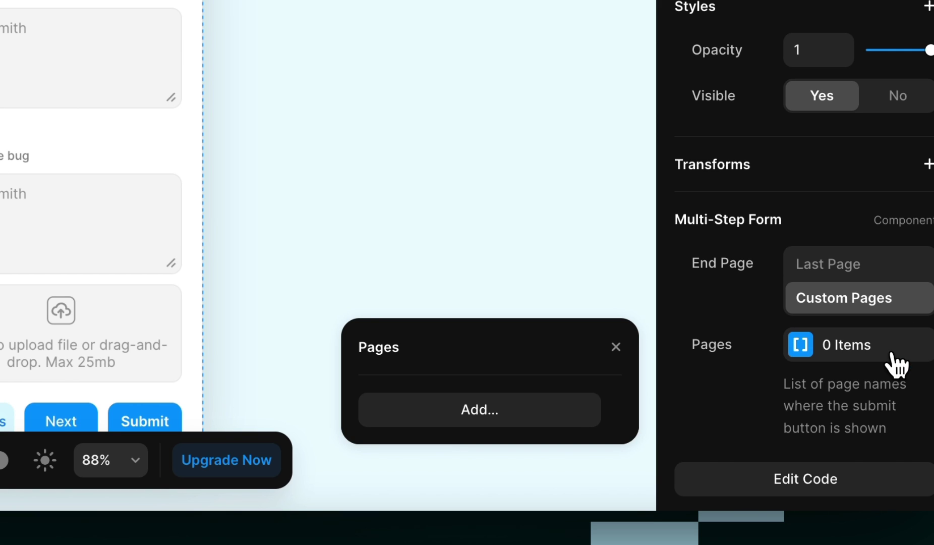
click(549, 421)
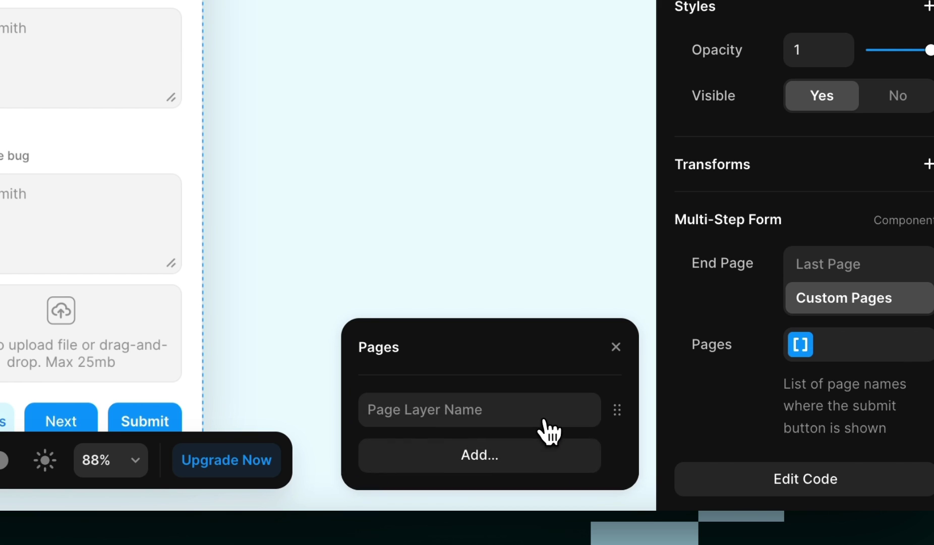
click(551, 463)
click(526, 374)
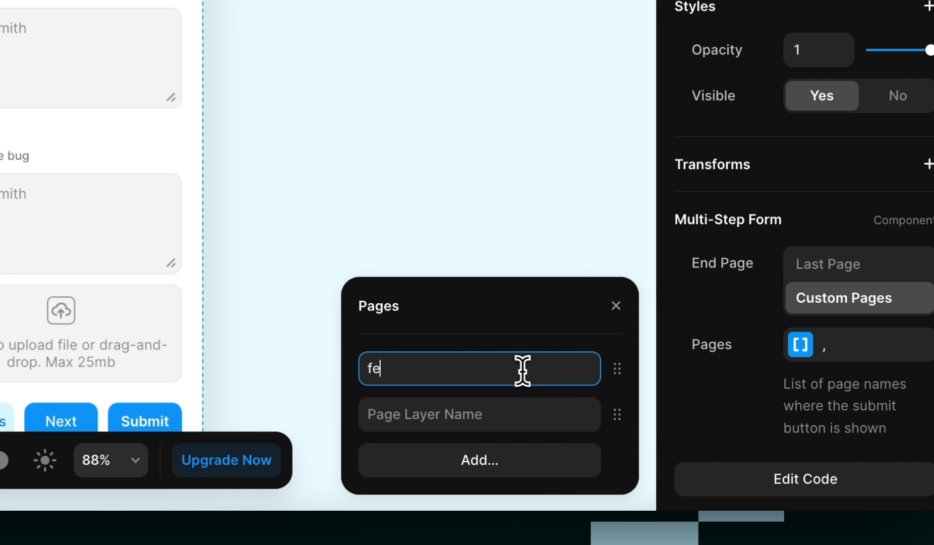
click(514, 415)
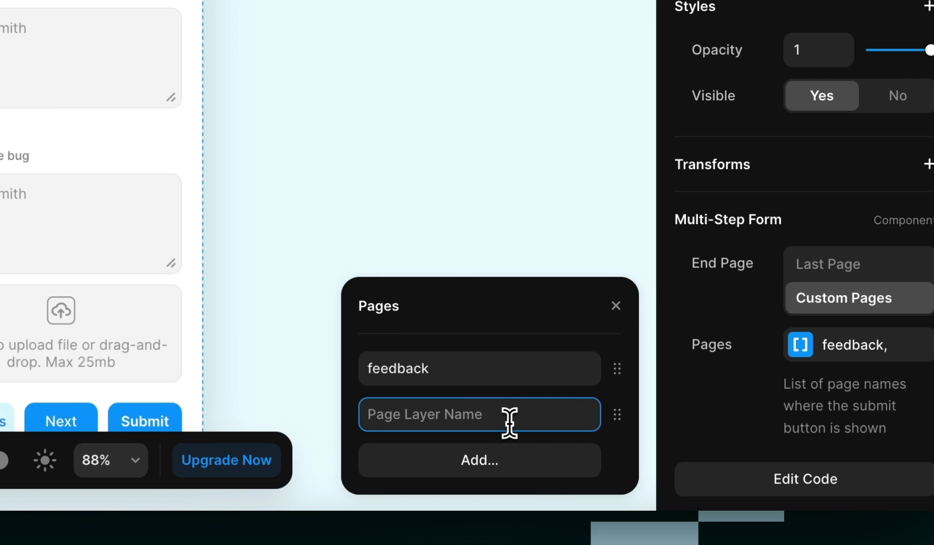
click(557, 343)
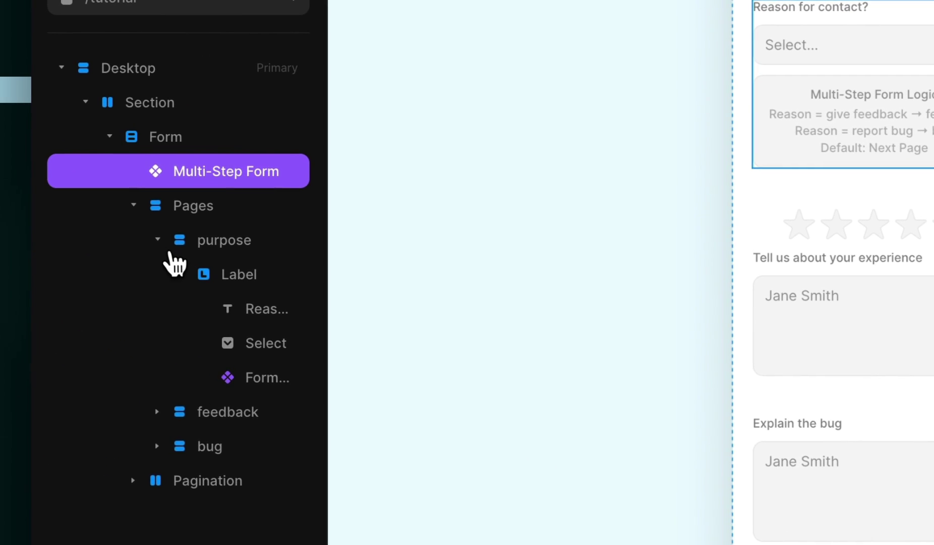
click(158, 240)
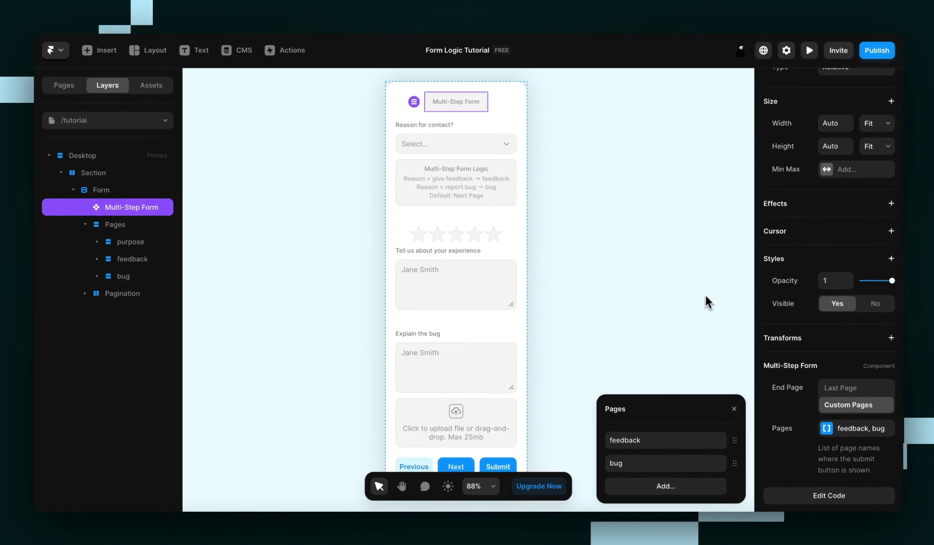
Start the preview, choose Give Feedback to reach its page with Submit, then go back
click(830, 130)
click(807, 51)
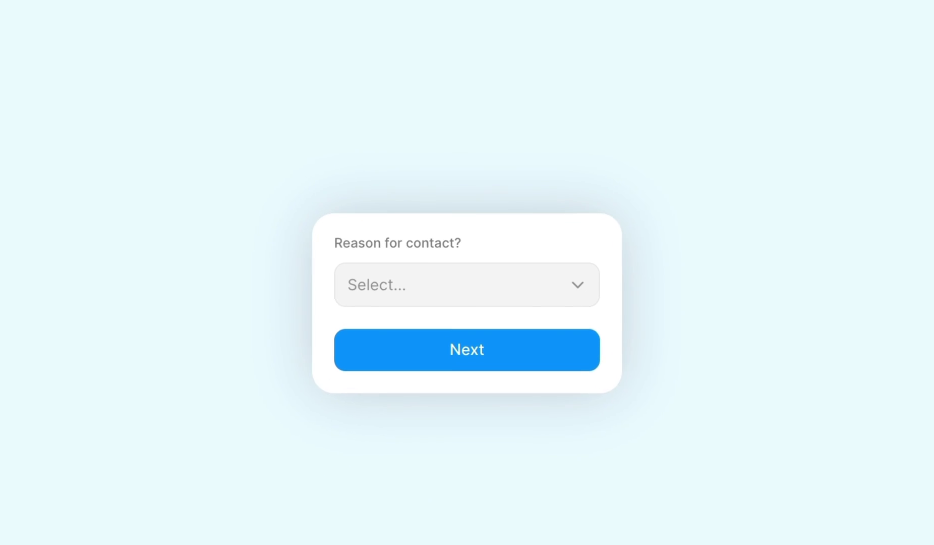
click(471, 295)
click(520, 312)
click(502, 353)
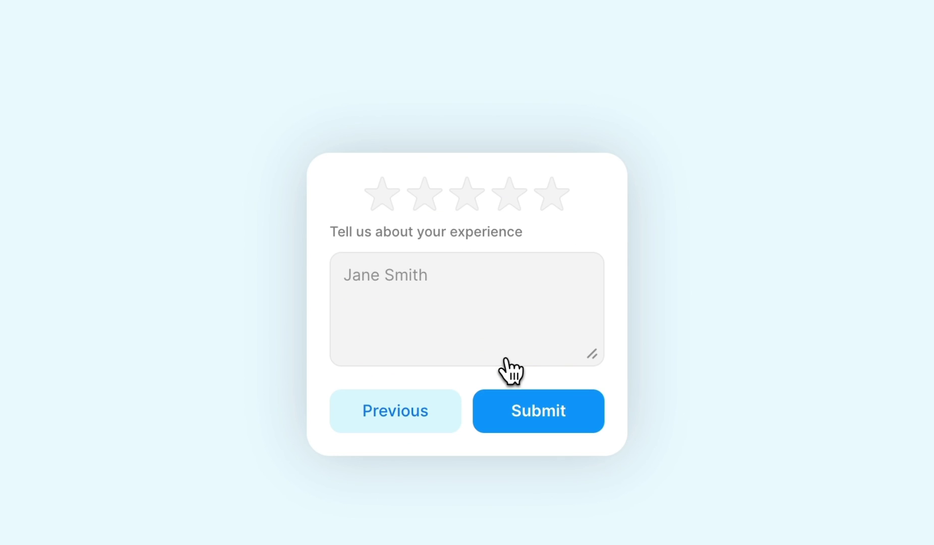
click(405, 406)
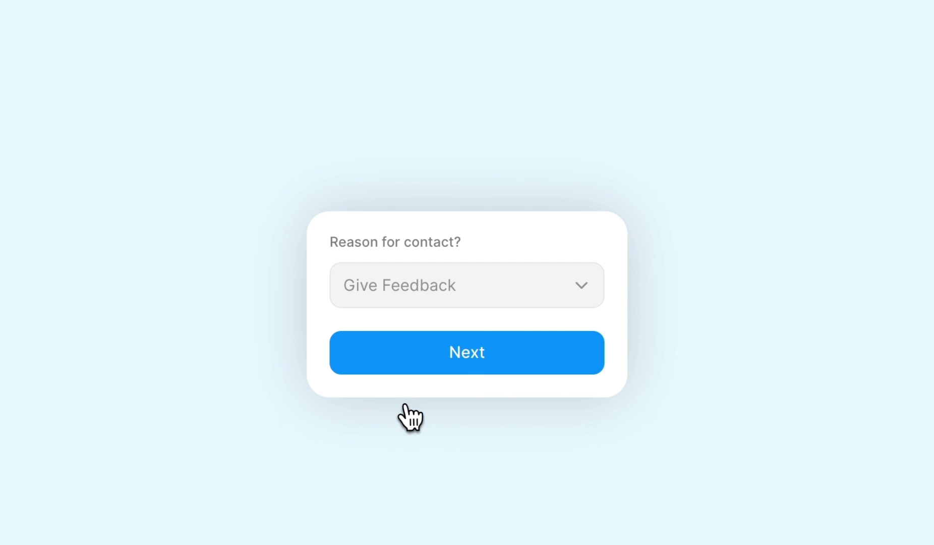
Choose Report a Bug and advance to the bug page ending with Submit
click(468, 303)
click(467, 307)
click(502, 355)
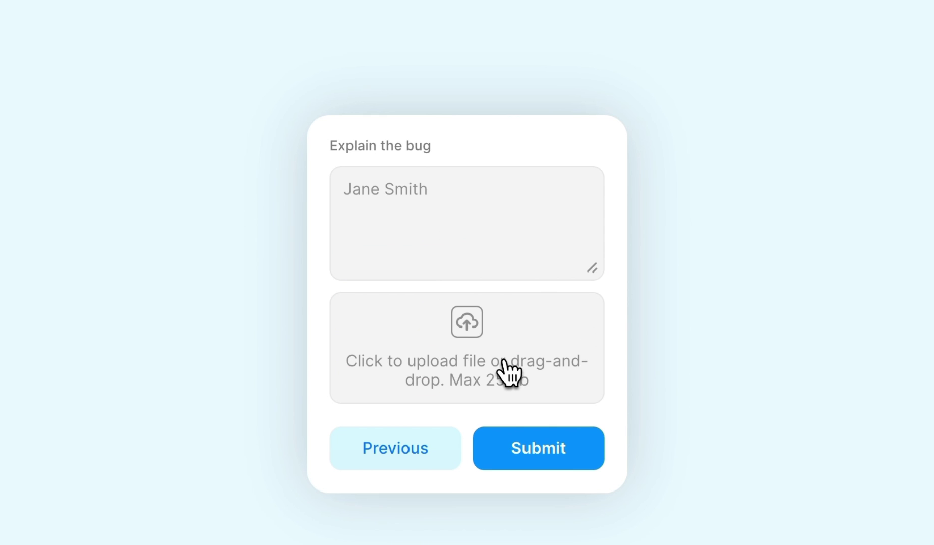